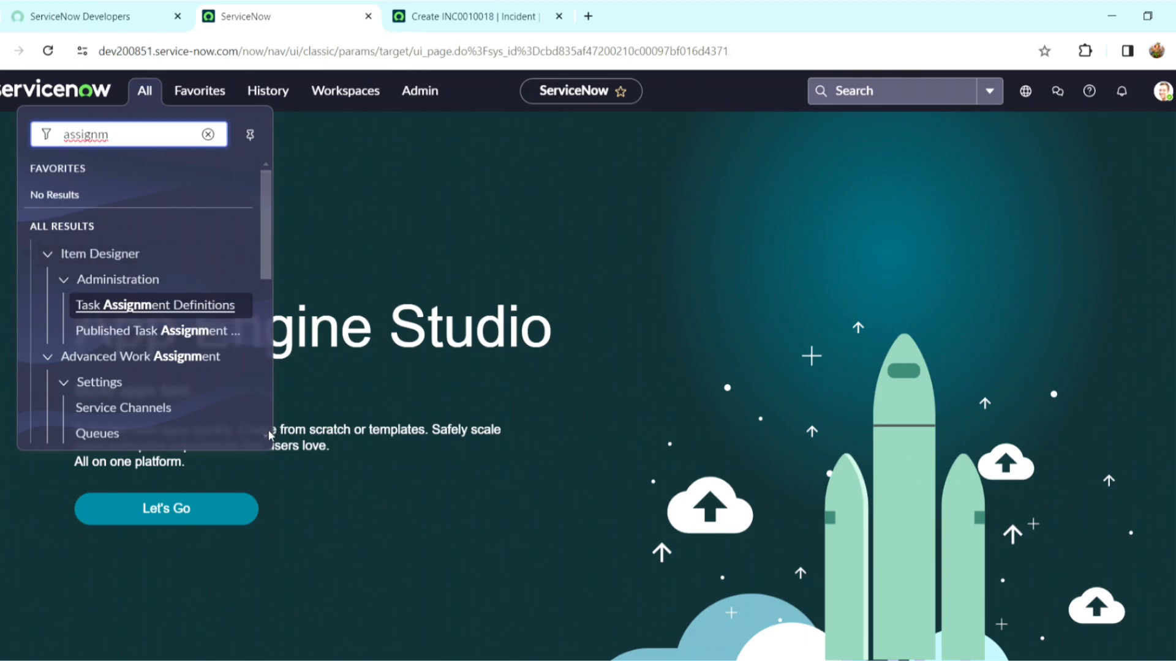
Step: Open Assignment Lookup Rules from the System Policy rules in a new browser tab and switch to it
{"action": "scroll", "coordinate": [269, 430], "scroll_direction": "down", "scroll_amount": 5}
{"action": "scroll", "coordinate": [268, 430], "scroll_direction": "down", "scroll_amount": 8}
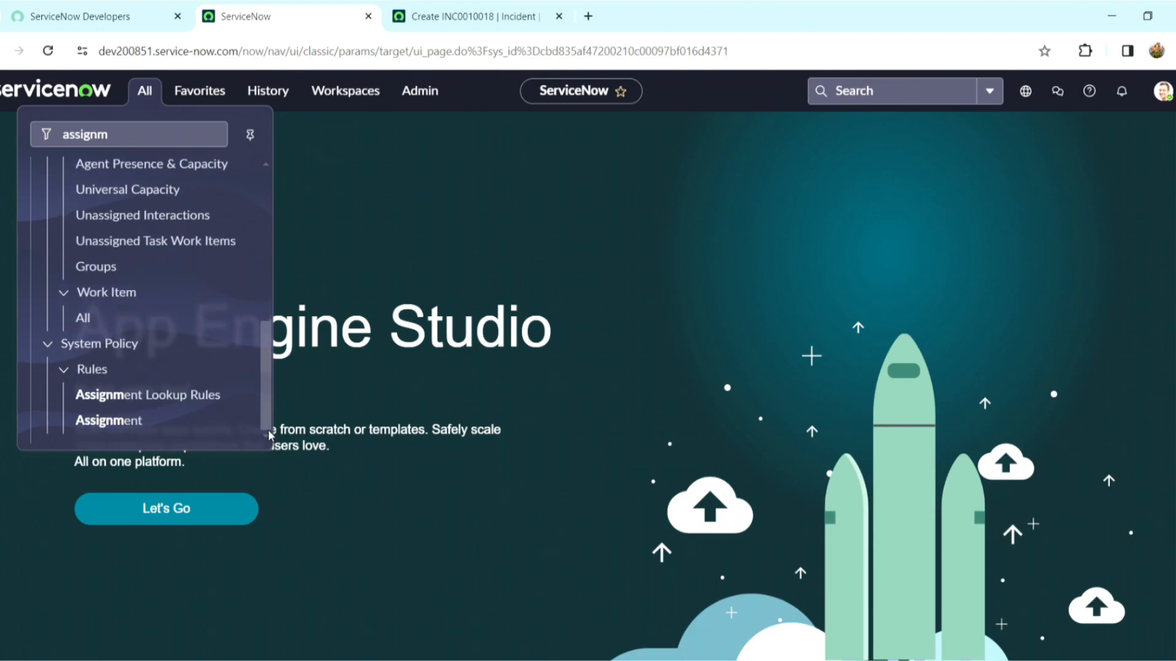
{"action": "left_click", "coordinate": [164, 398], "text": "ctrl"}
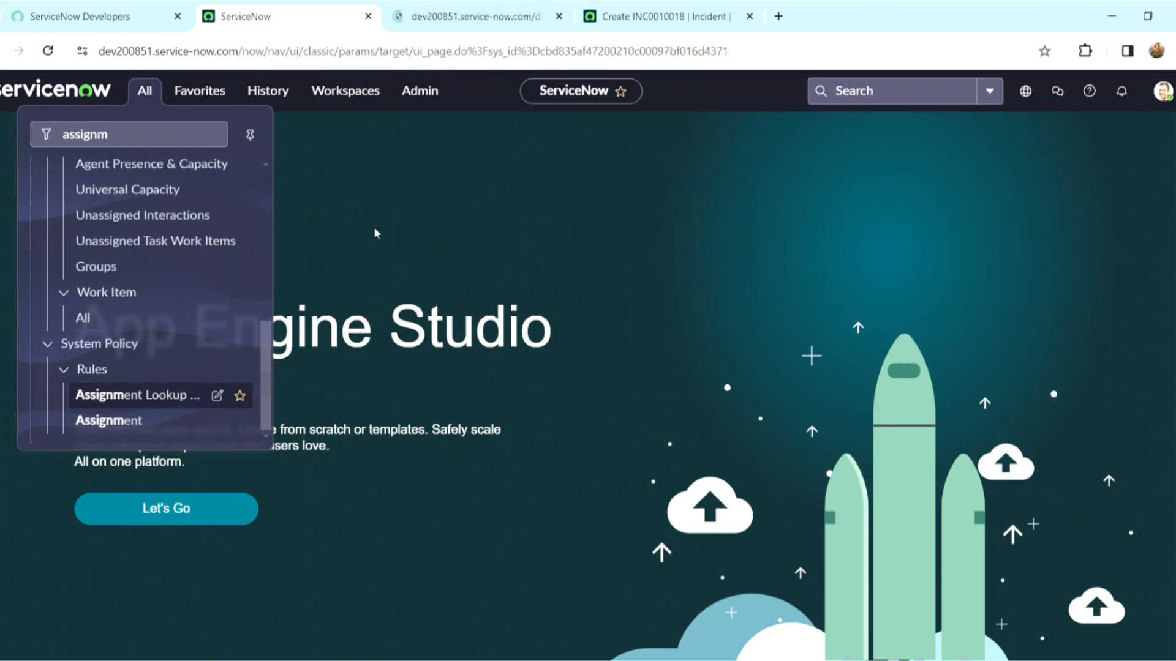
{"action": "left_click", "coordinate": [481, 16]}
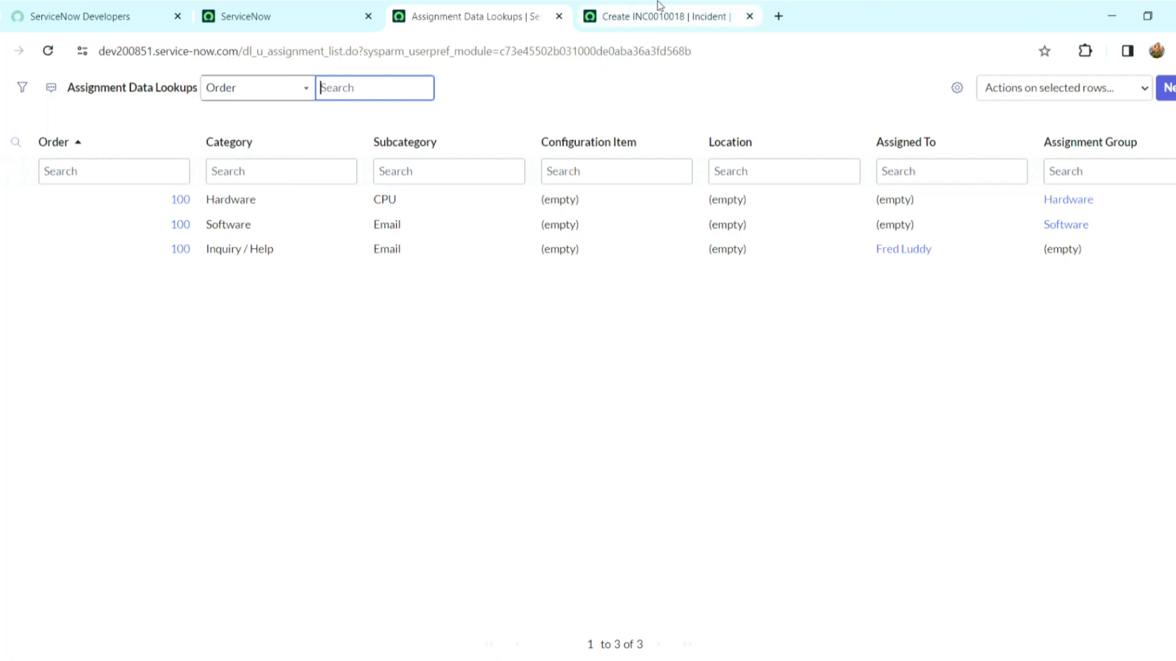
Step: Start a new assignment data lookup with category Network and subcategory Internal Application
{"action": "left_click", "coordinate": [1166, 87]}
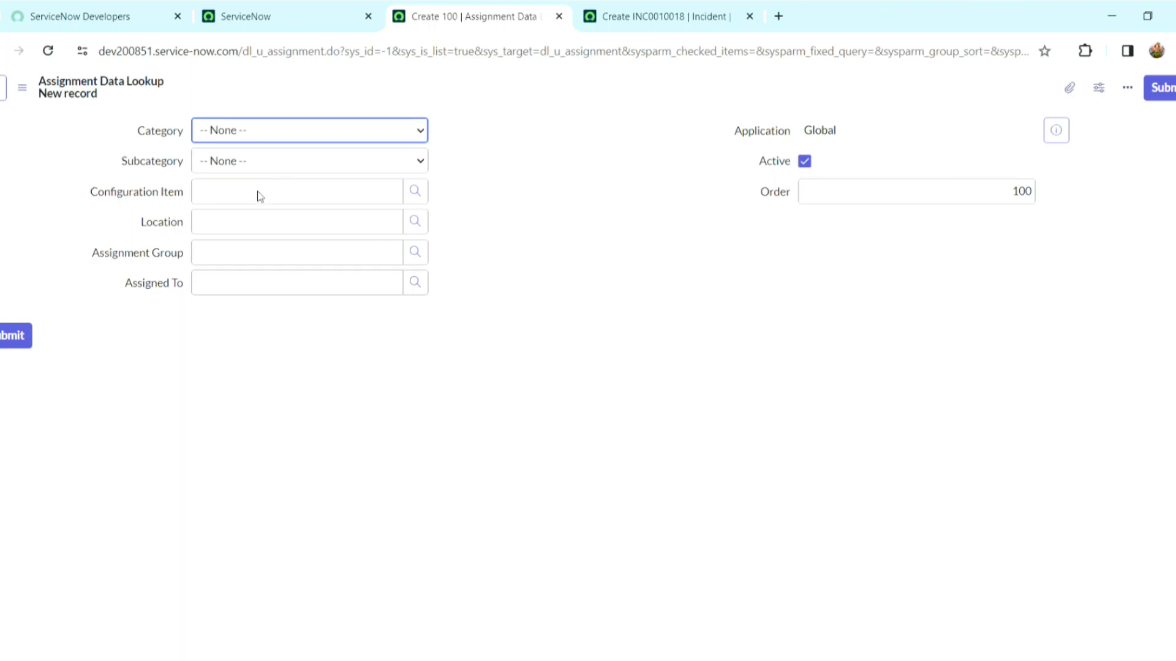
{"action": "left_click", "coordinate": [244, 213]}
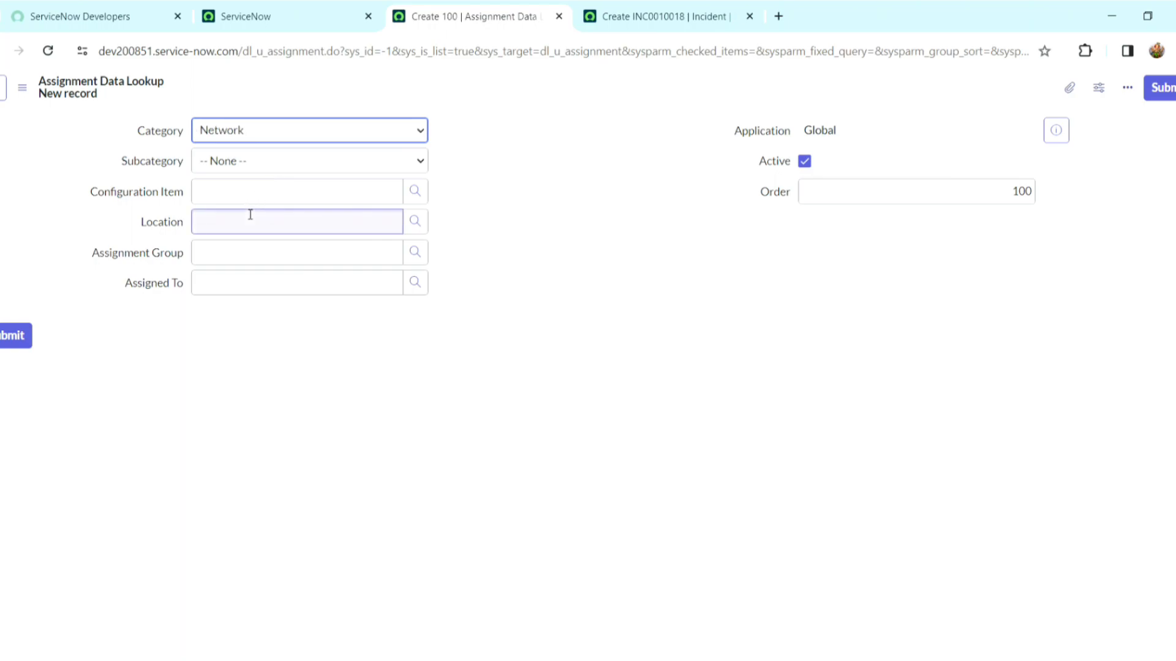
{"action": "left_click", "coordinate": [265, 167]}
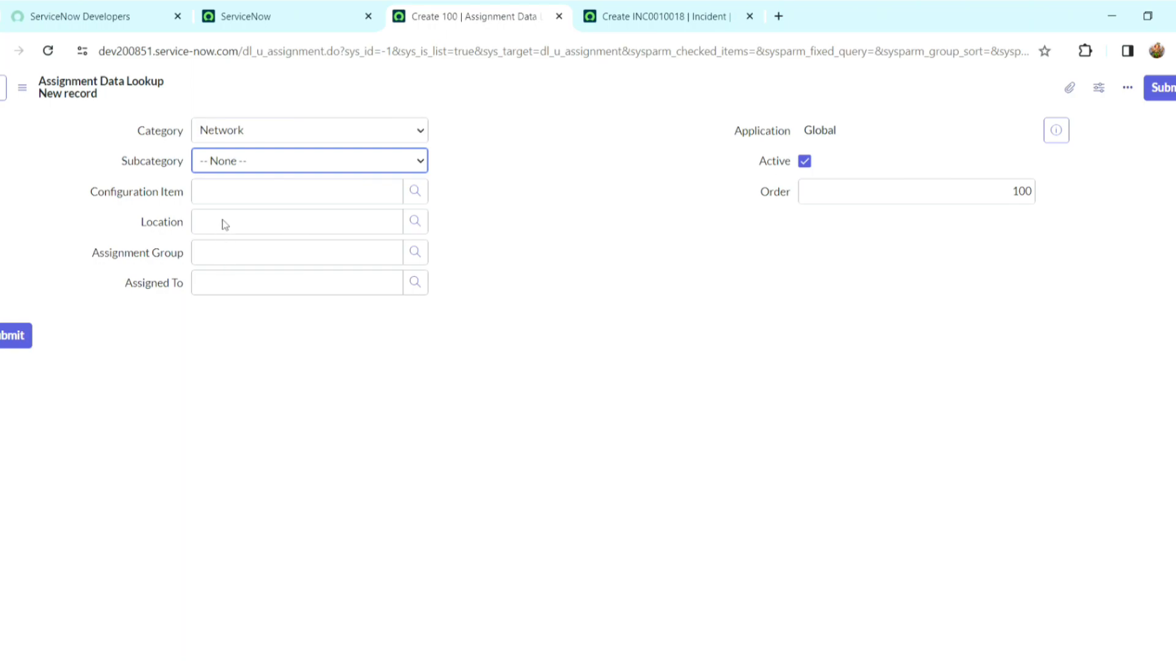
{"action": "left_click", "coordinate": [220, 255]}
{"action": "left_click", "coordinate": [230, 304]}
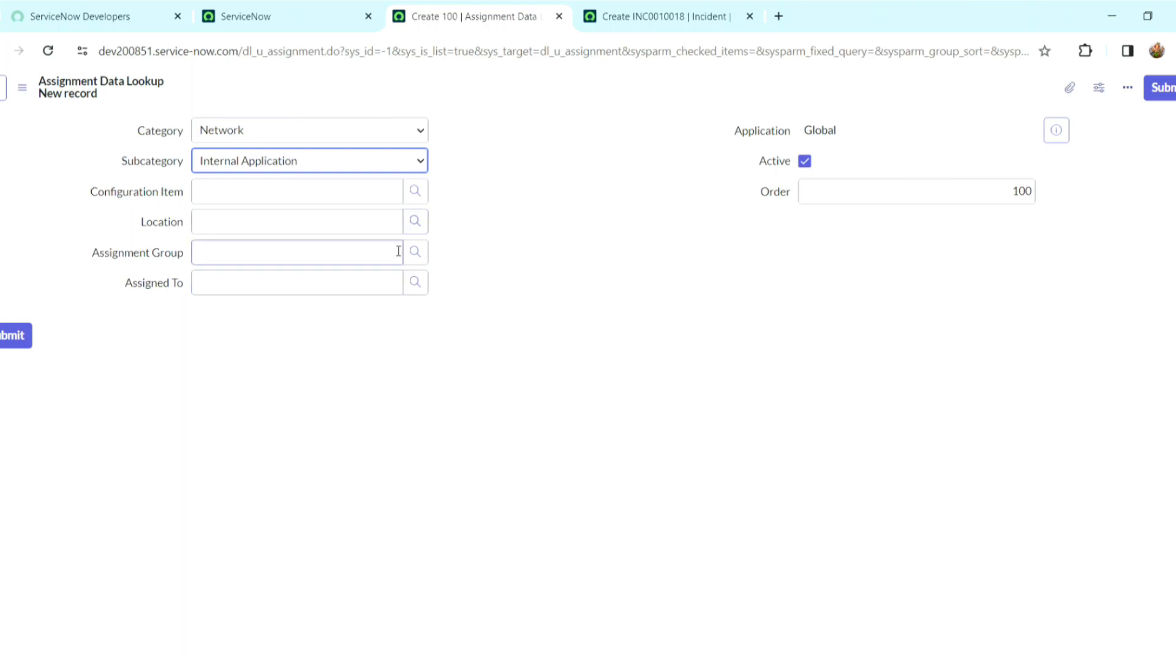
Step: Set the lookup rule's assignment group to Network and save the record
{"action": "left_click", "coordinate": [427, 264]}
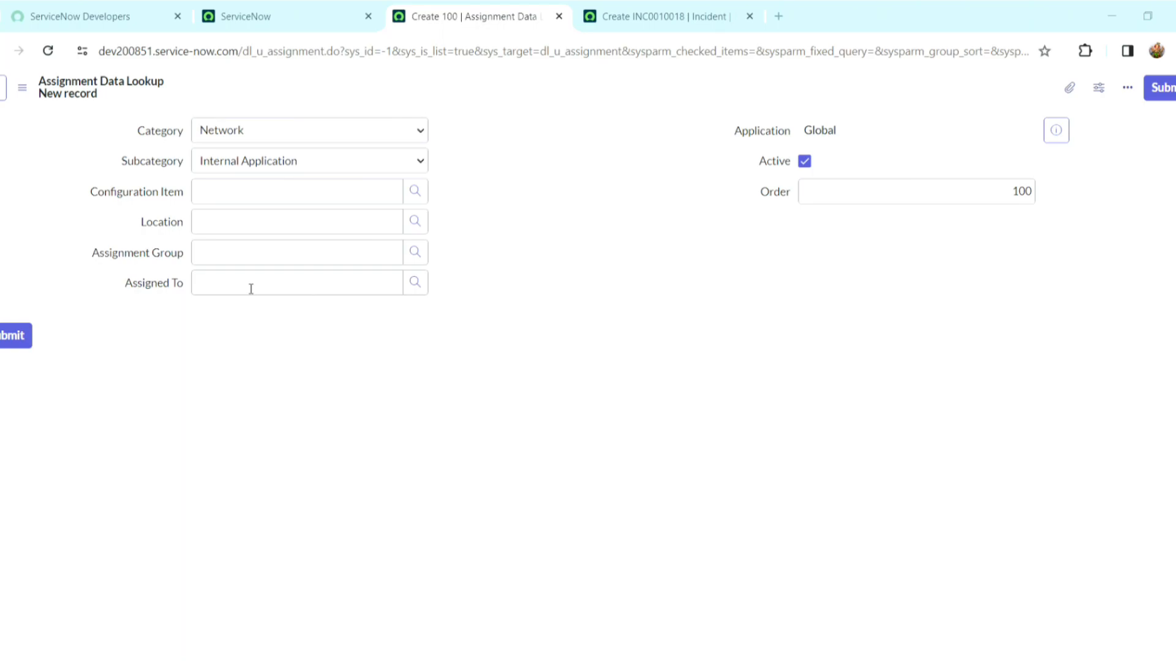
{"action": "left_click", "coordinate": [65, 389]}
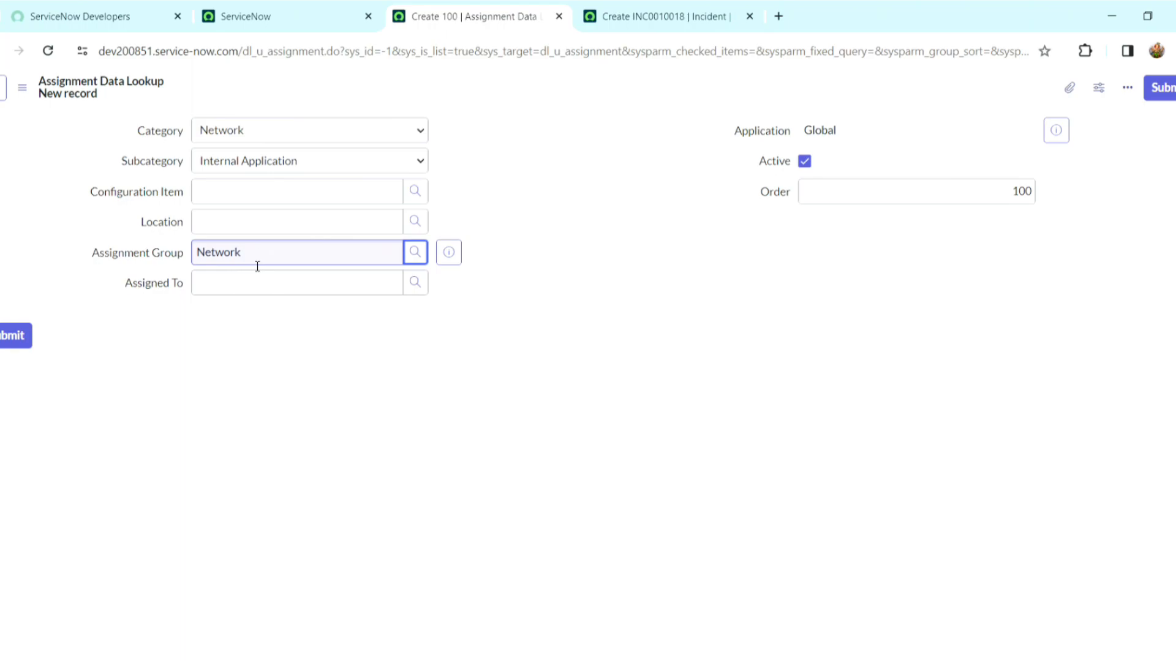
{"action": "right_click", "coordinate": [572, 94]}
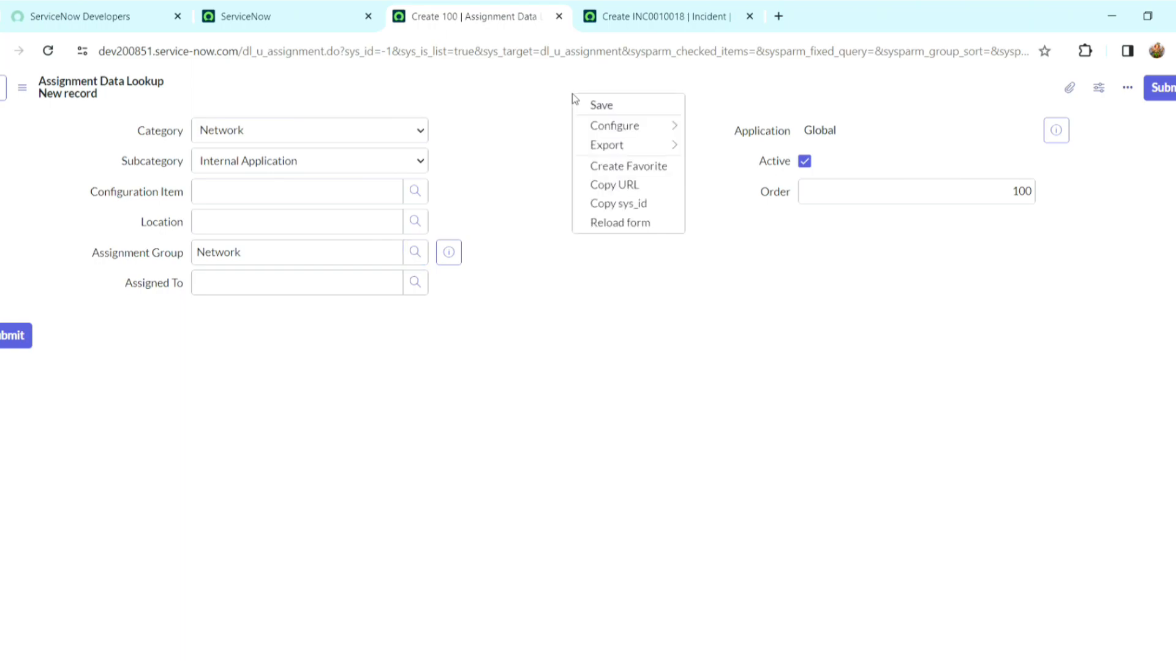
{"action": "left_click", "coordinate": [601, 107]}
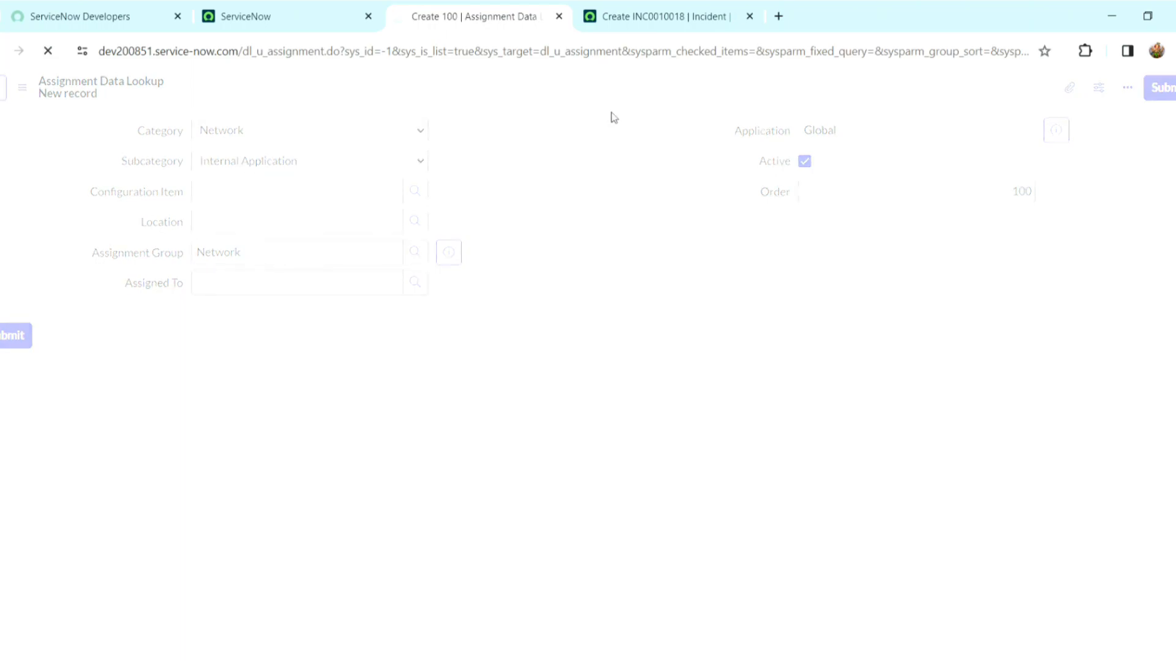
Step: Reload the new incident form in its browser tab and set the category to Network
{"action": "left_click", "coordinate": [667, 20]}
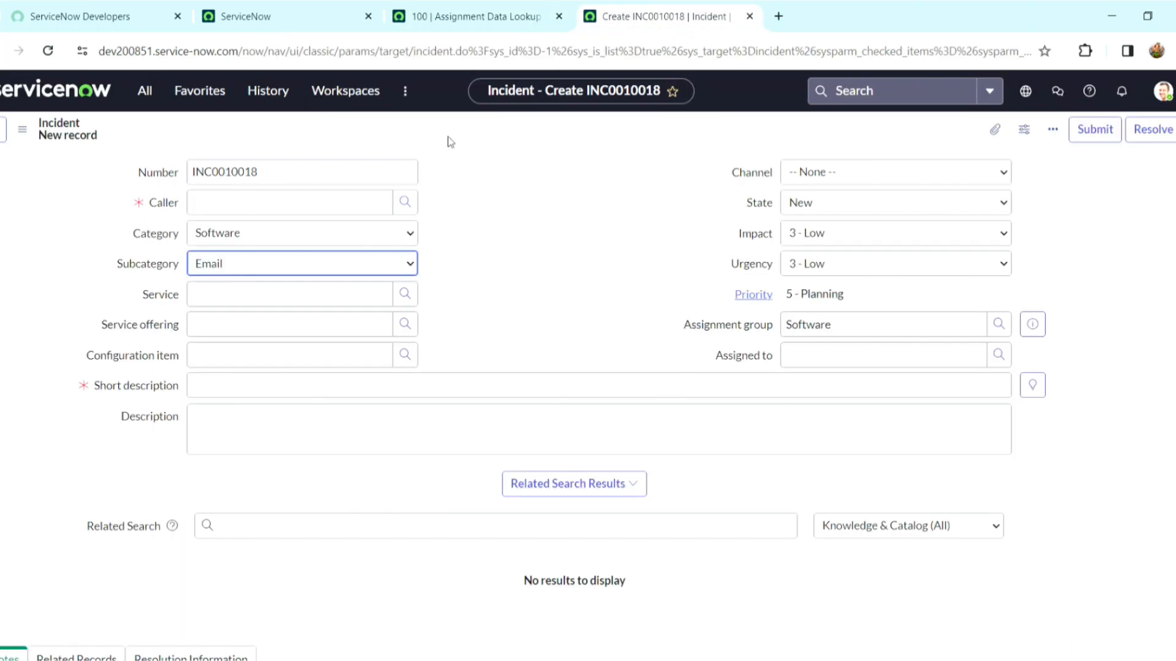
{"action": "left_click", "coordinate": [47, 51]}
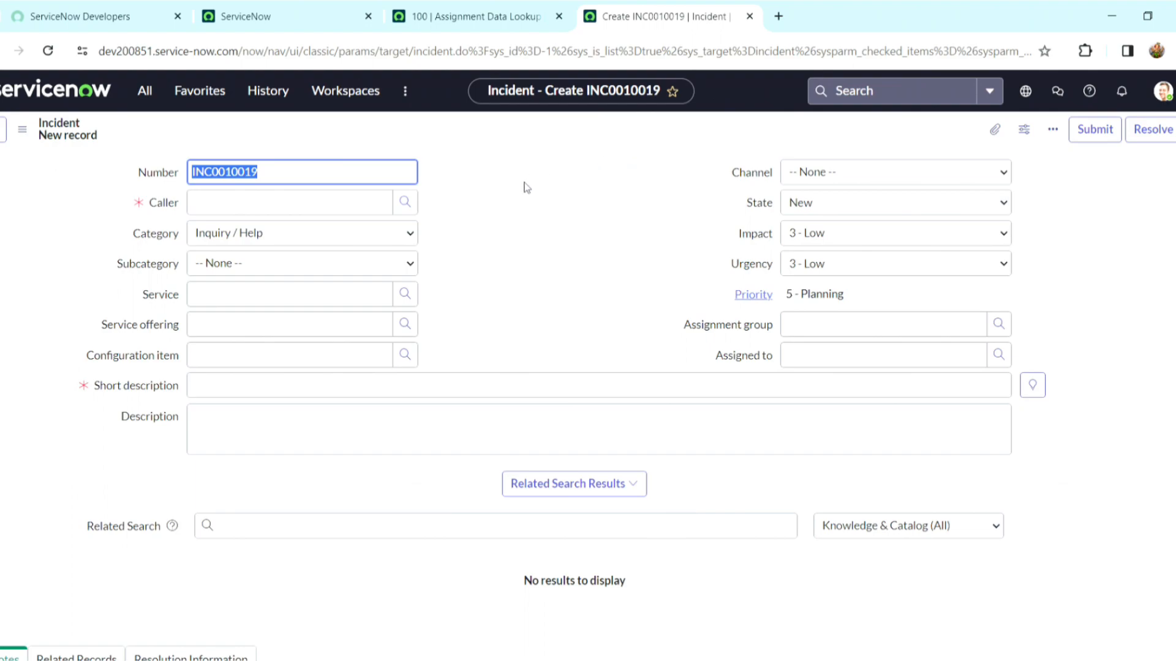
{"action": "left_click", "coordinate": [411, 234]}
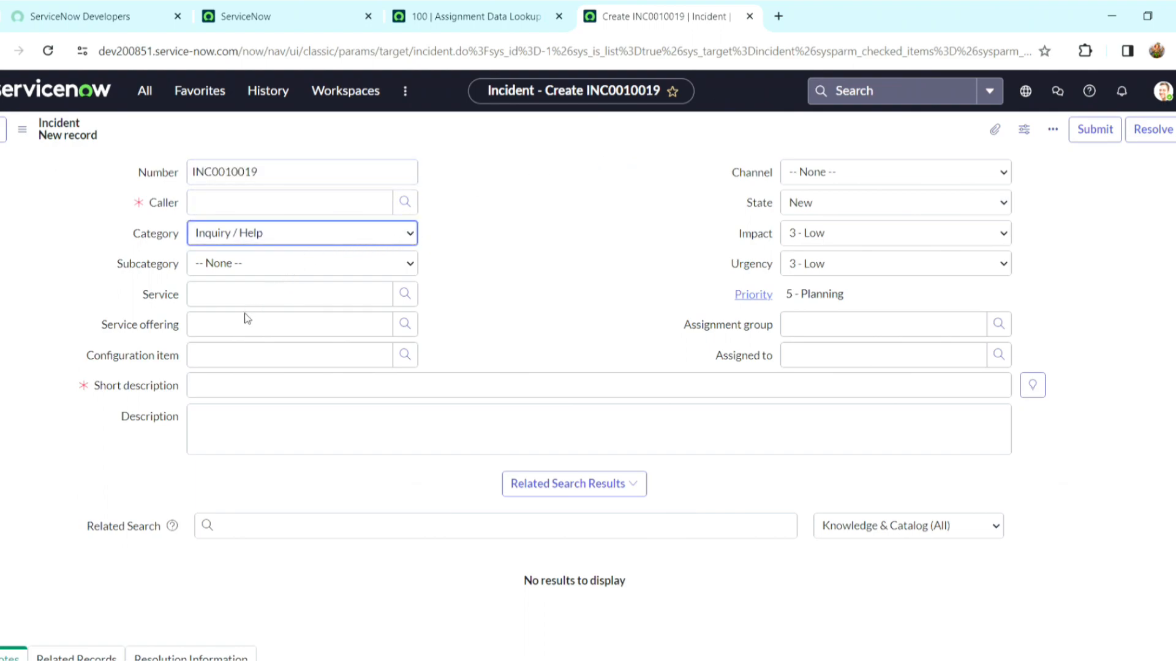
{"action": "key", "text": "n"}
{"action": "left_click", "coordinate": [299, 266]}
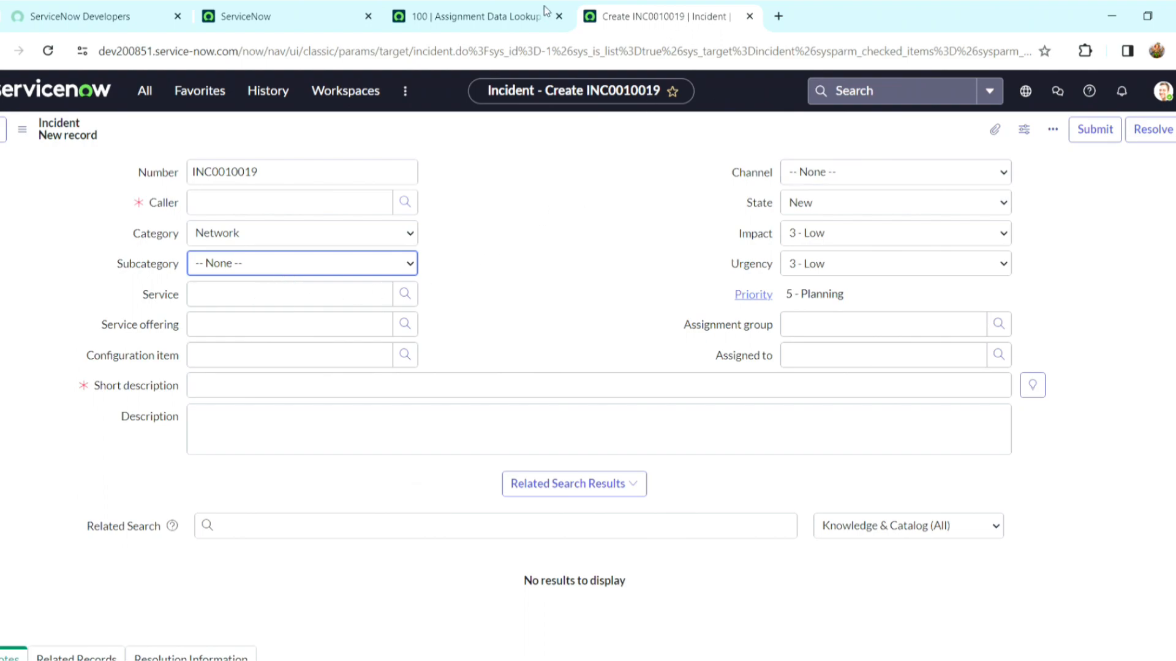
Step: Change the assignment lookup rule's subcategory to DNS and save the record
{"action": "left_click", "coordinate": [480, 10]}
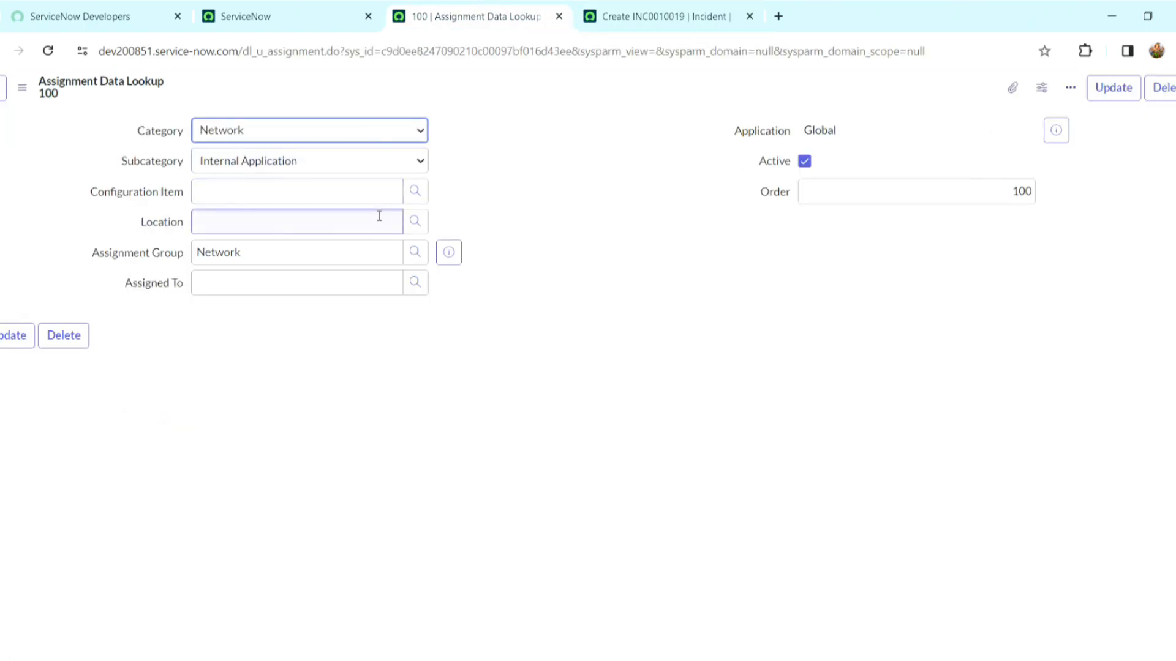
{"action": "left_click", "coordinate": [393, 163]}
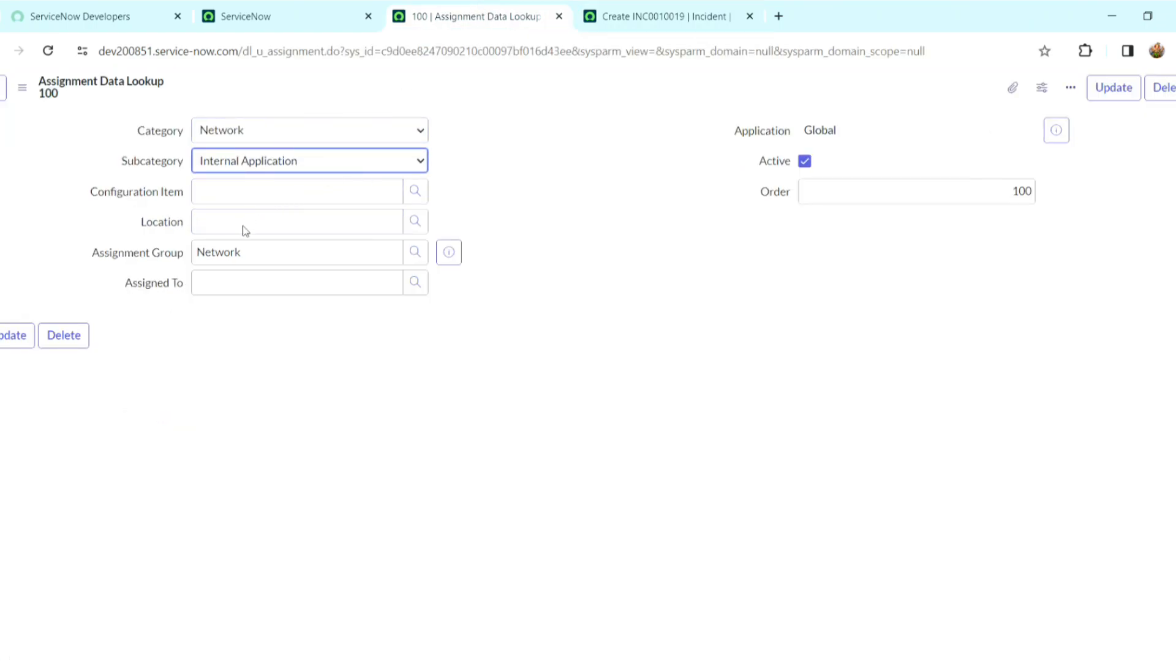
{"action": "left_click", "coordinate": [229, 270]}
{"action": "right_click", "coordinate": [589, 92]}
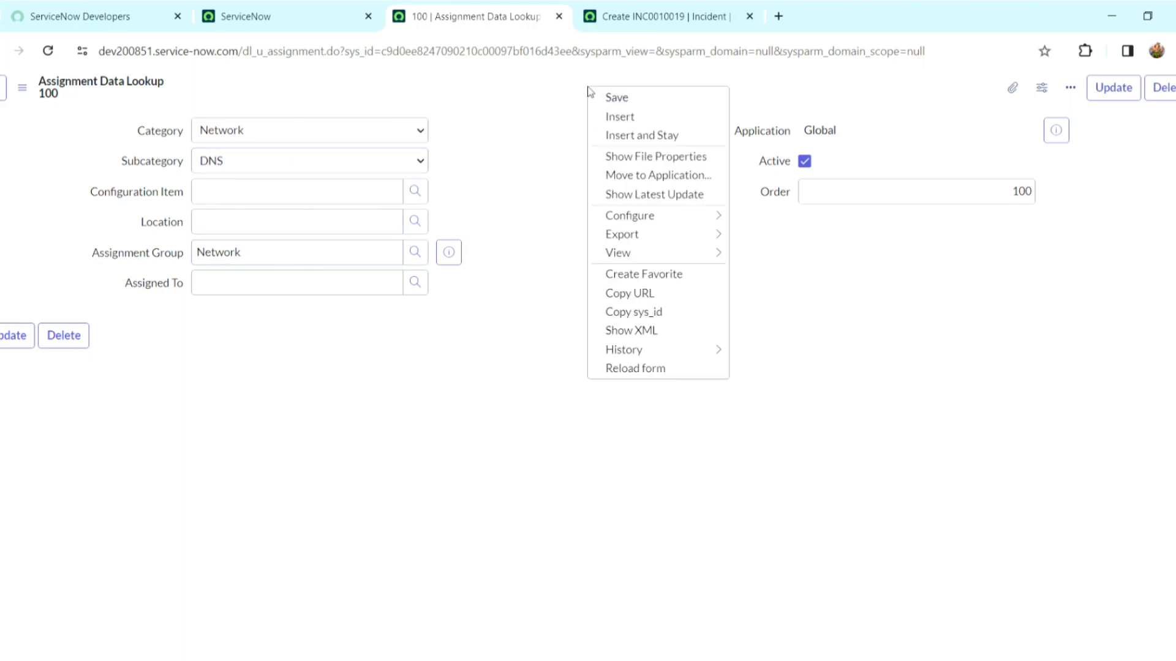
{"action": "left_click", "coordinate": [630, 100]}
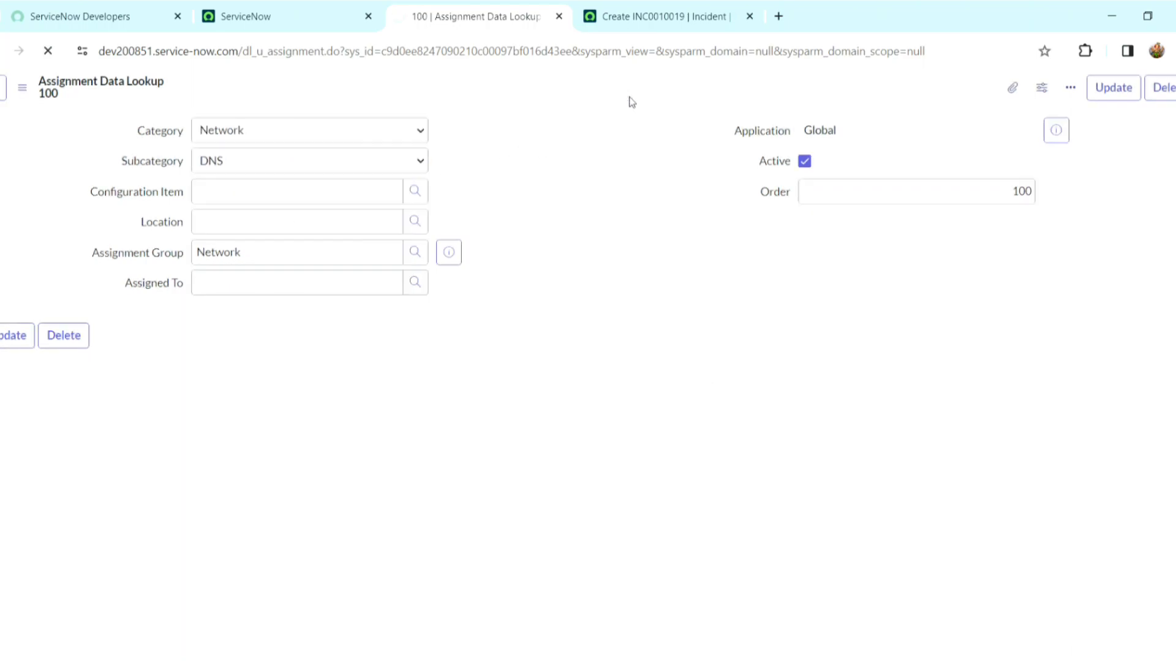
Step: Set the new incident's subcategory to DNS to test the assignment lookup rule
{"action": "left_click", "coordinate": [651, 6]}
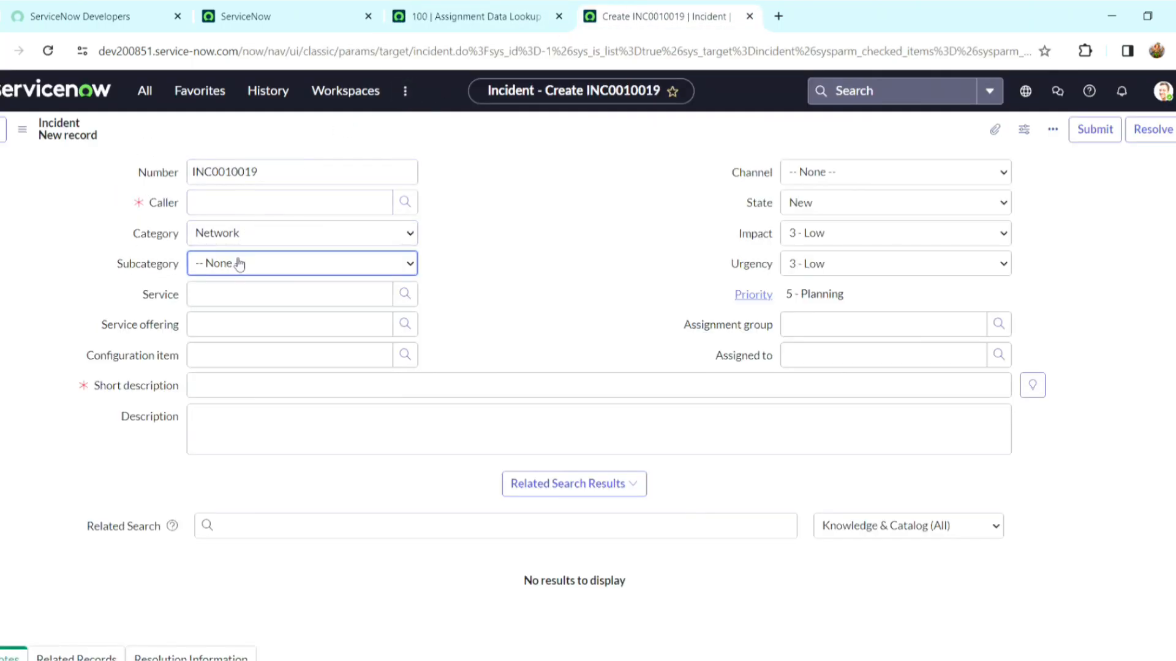
{"action": "left_click", "coordinate": [220, 318]}
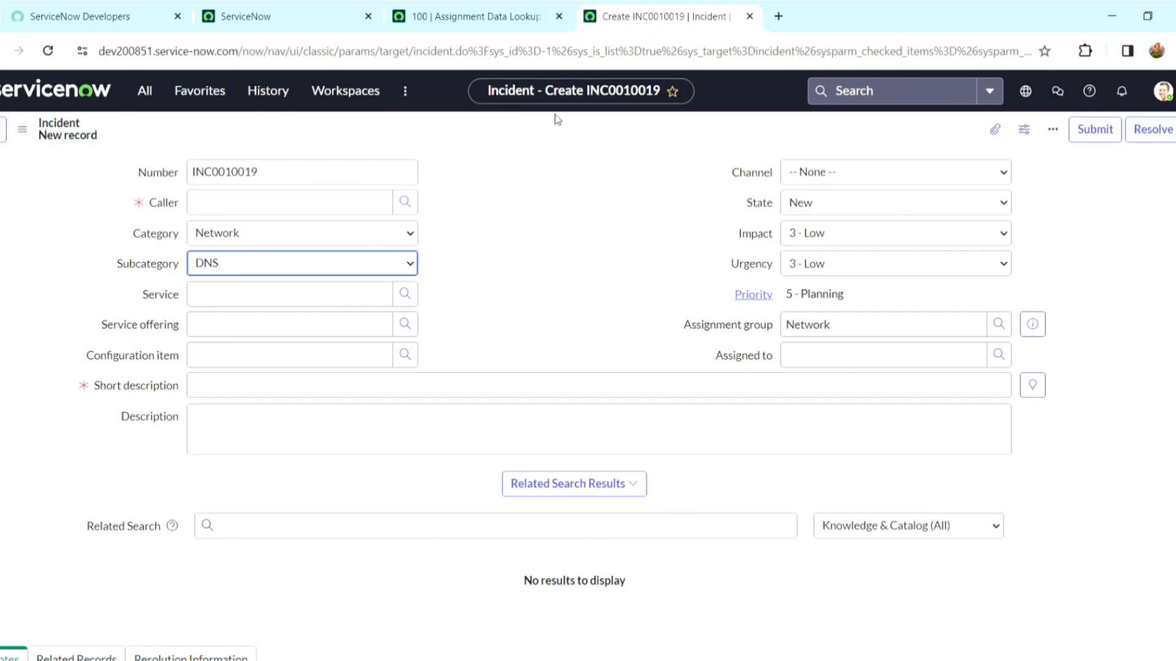
Step: Return to the ServiceNow home page and filter the application navigator for "priority"
{"action": "left_click", "coordinate": [473, 9]}
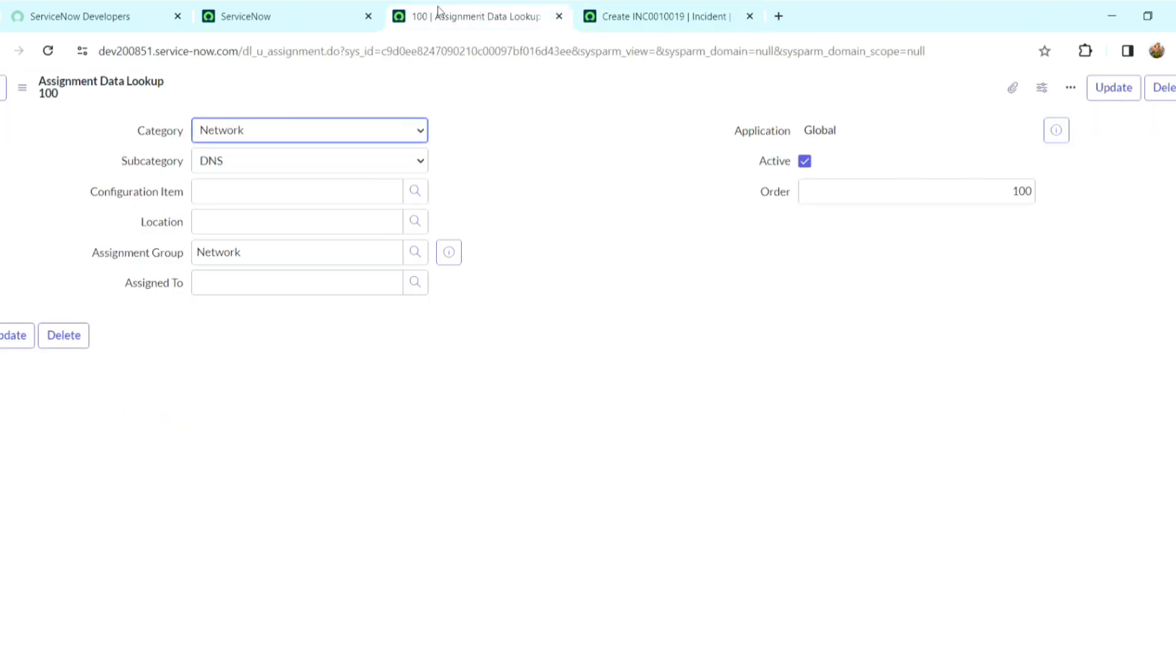
{"action": "left_click", "coordinate": [309, 15]}
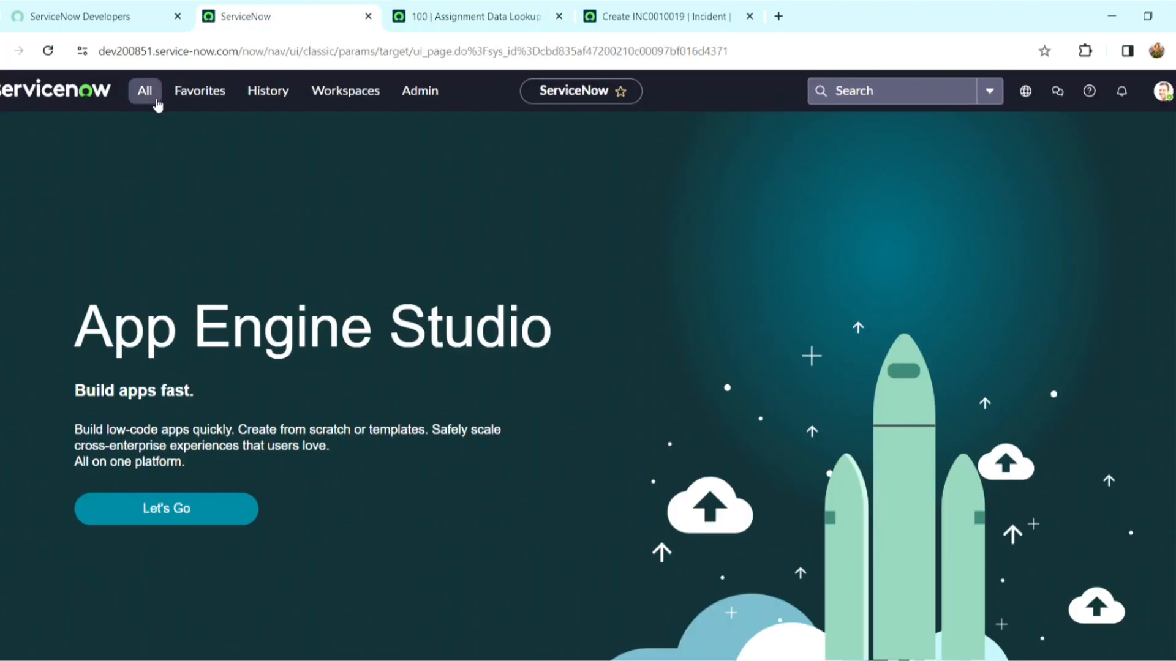
{"action": "left_click", "coordinate": [147, 92]}
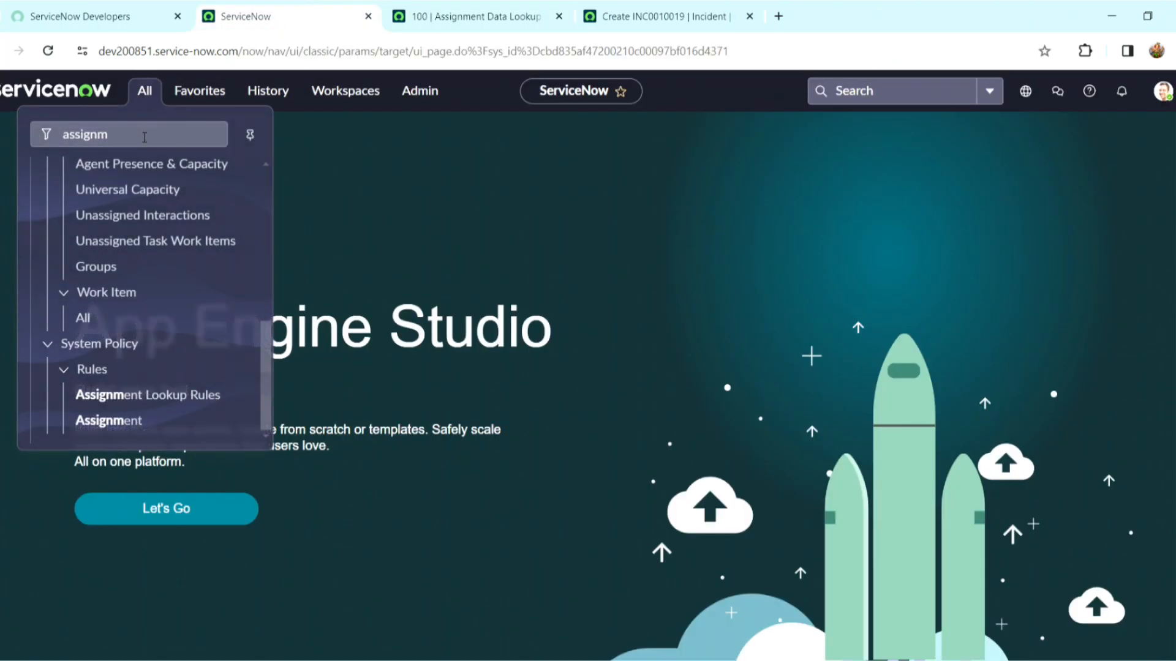
{"action": "left_click", "coordinate": [123, 146]}
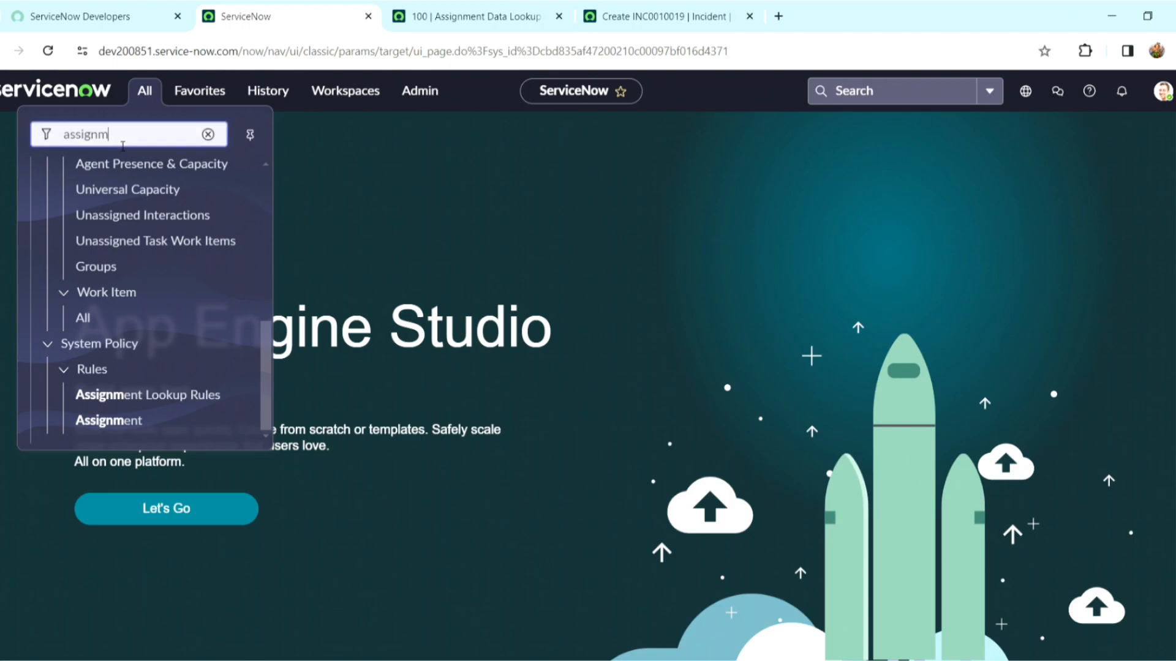
{"action": "key", "text": "BackSpace"}
{"action": "key", "text": "BackSpace"}
{"action": "key", "text": "BackSpace"}
{"action": "key", "text": "BackSpace"}
{"action": "key", "text": "BackSpace"}
{"action": "type", "text": "prio"}
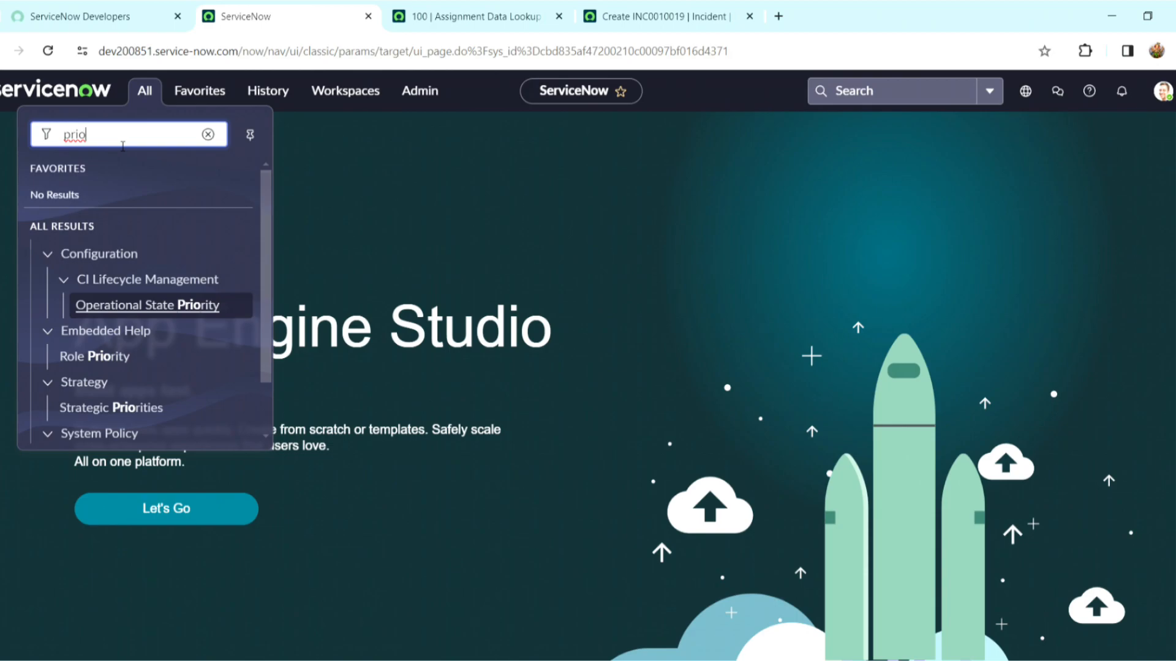
{"action": "type", "text": "rity"}
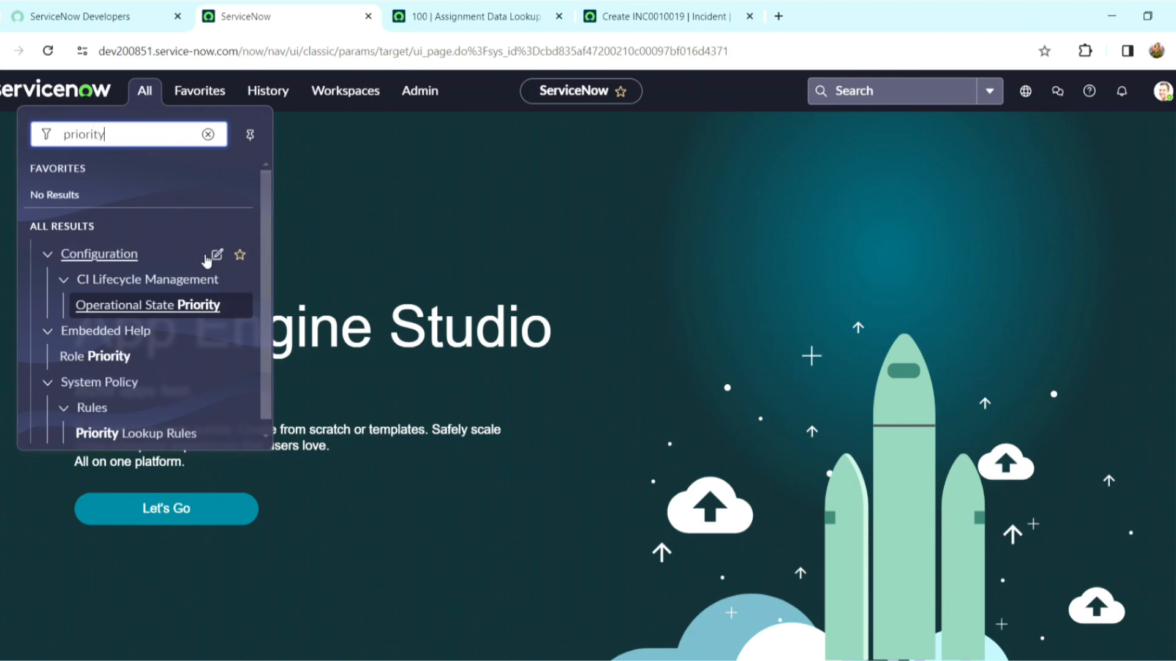
Step: Open Priority Lookup Rules in a new browser tab and view the priority data lookups
{"action": "left_click", "coordinate": [267, 437]}
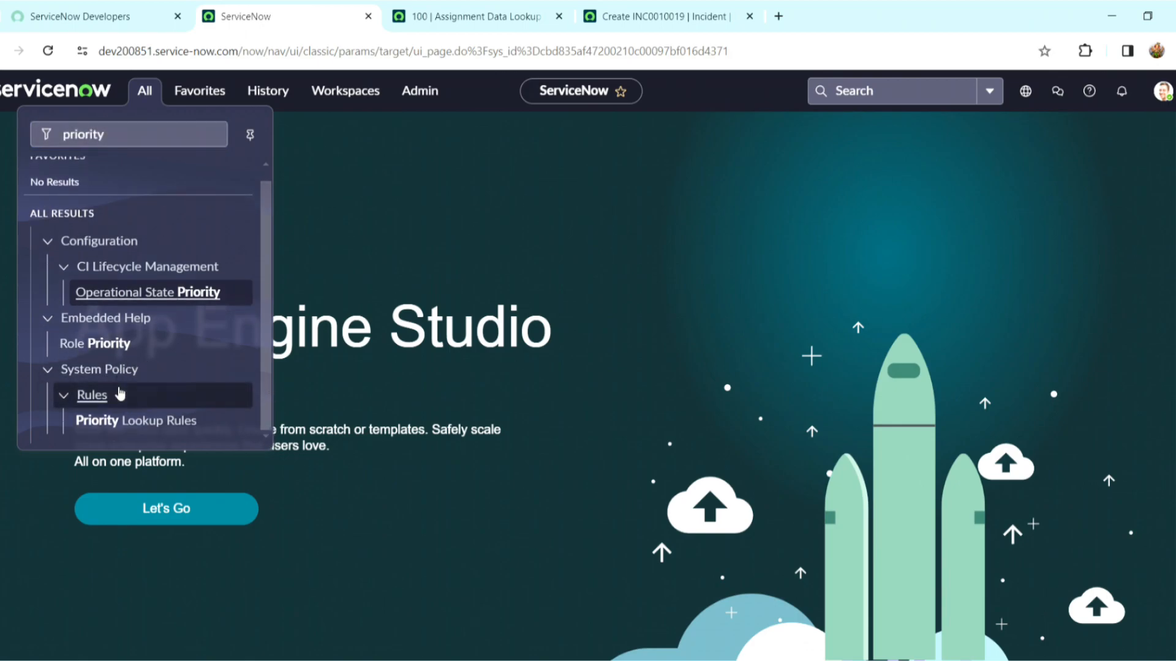
{"action": "left_click", "coordinate": [118, 423], "text": "ctrl"}
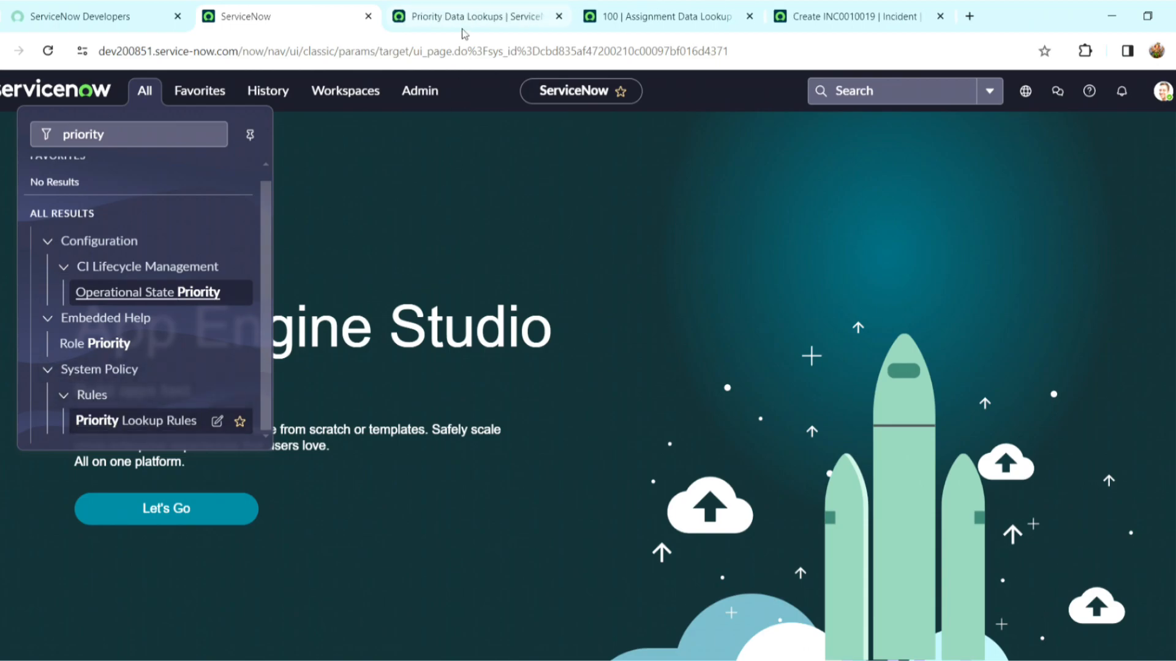
{"action": "left_click", "coordinate": [465, 26]}
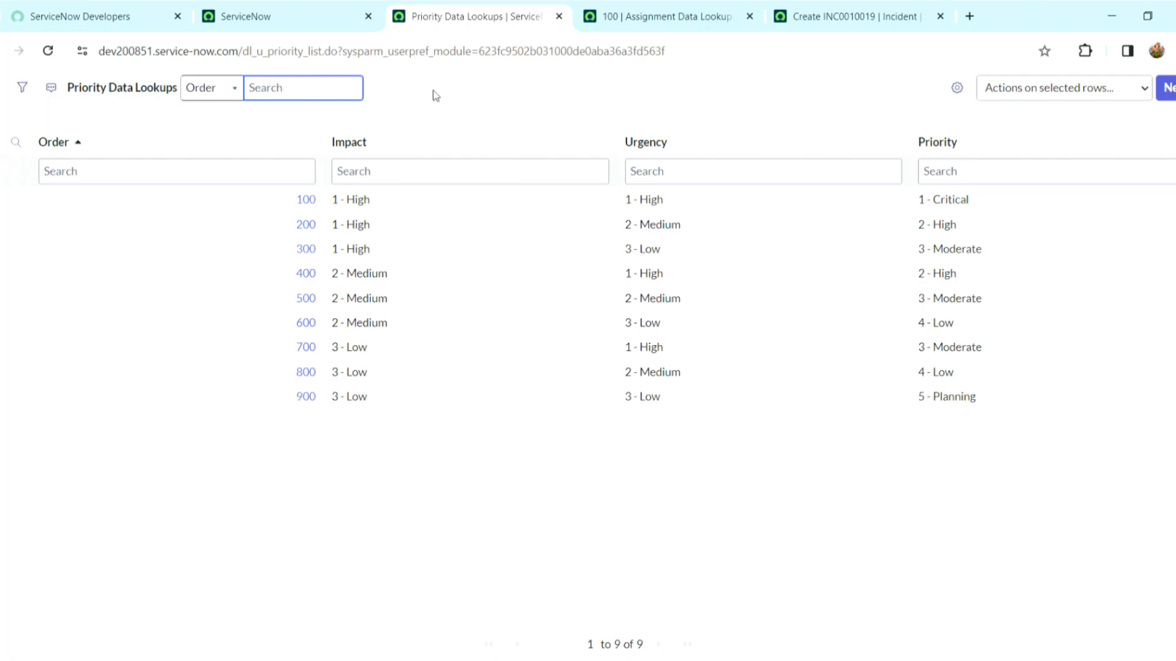
Step: Return to the ServiceNow home page, filter the application navigator for "incident" and open the list of open incidents
{"action": "left_click", "coordinate": [301, 8]}
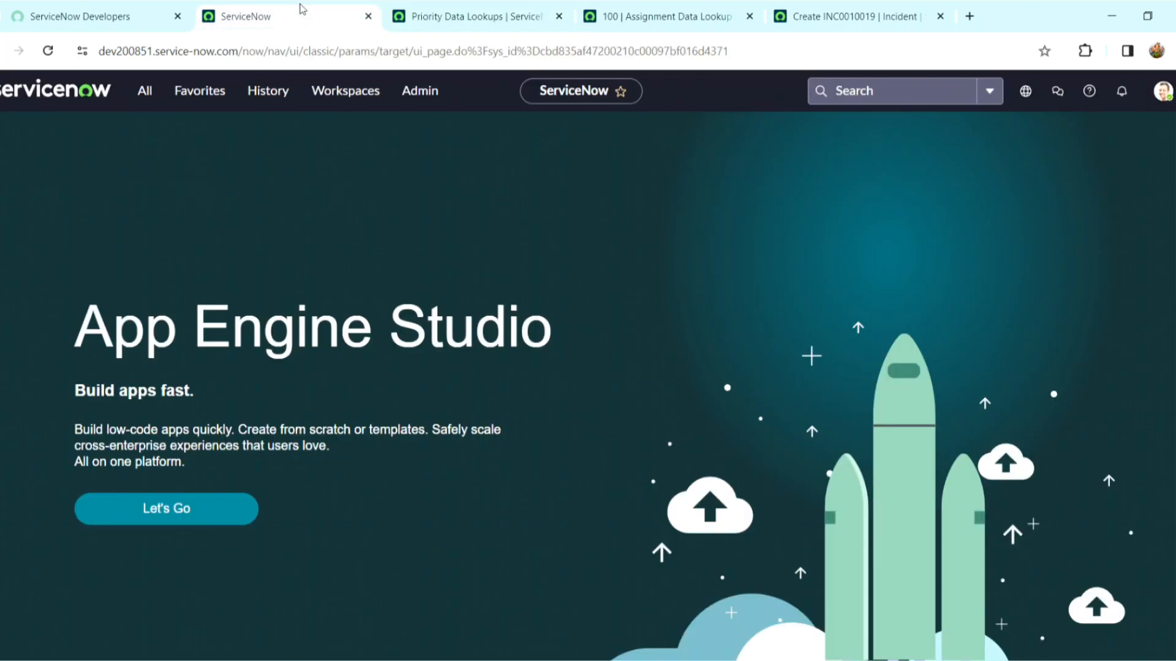
{"action": "left_click", "coordinate": [154, 97]}
{"action": "left_click", "coordinate": [142, 139]}
{"action": "key", "text": "BackSpace"}
{"action": "key", "text": "BackSpace"}
{"action": "key", "text": "BackSpace"}
{"action": "key", "text": "BackSpace"}
{"action": "key", "text": "BackSpace"}
{"action": "key", "text": "BackSpace"}
{"action": "key", "text": "BackSpace"}
{"action": "key", "text": "BackSpace"}
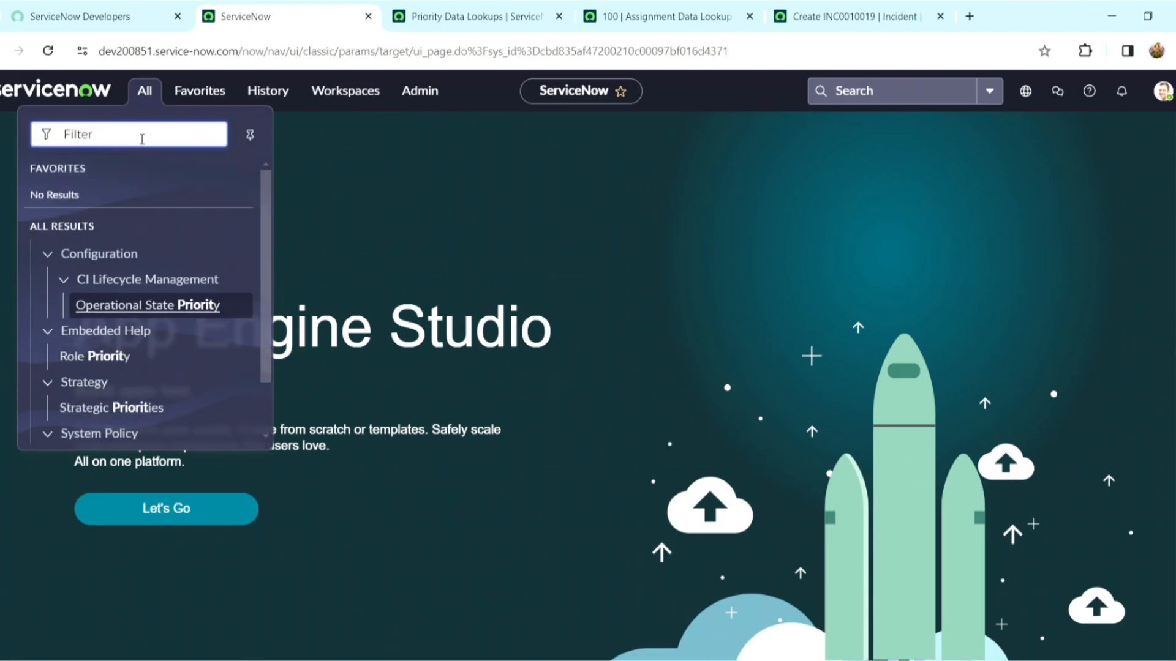
{"action": "type", "text": "in"}
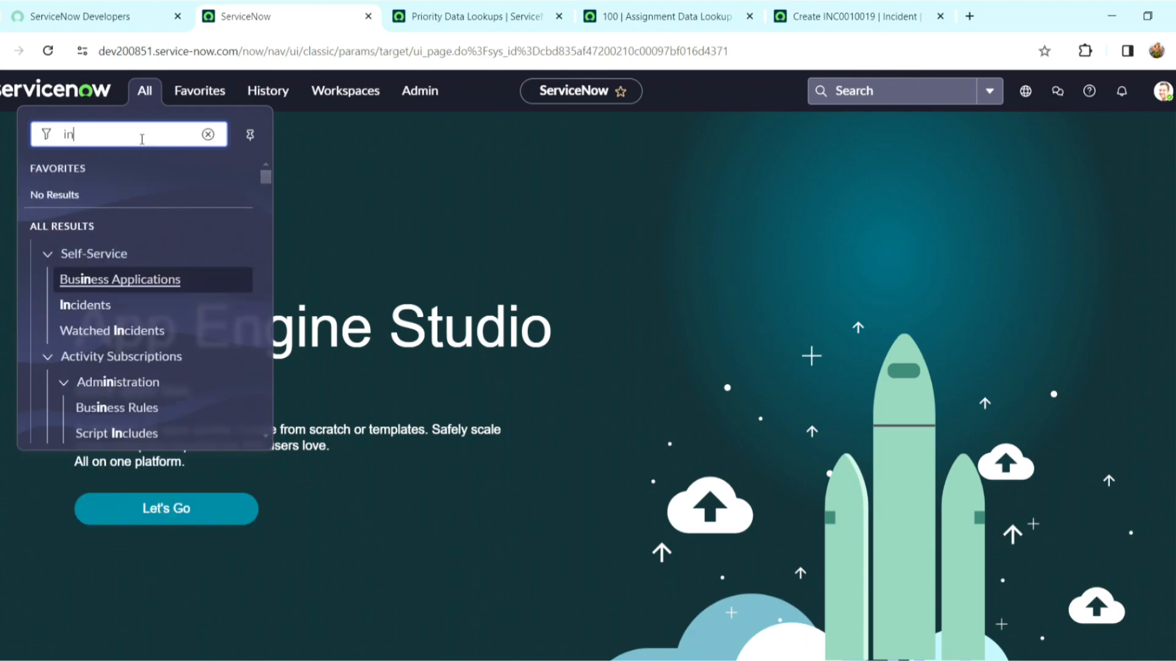
{"action": "type", "text": "cident"}
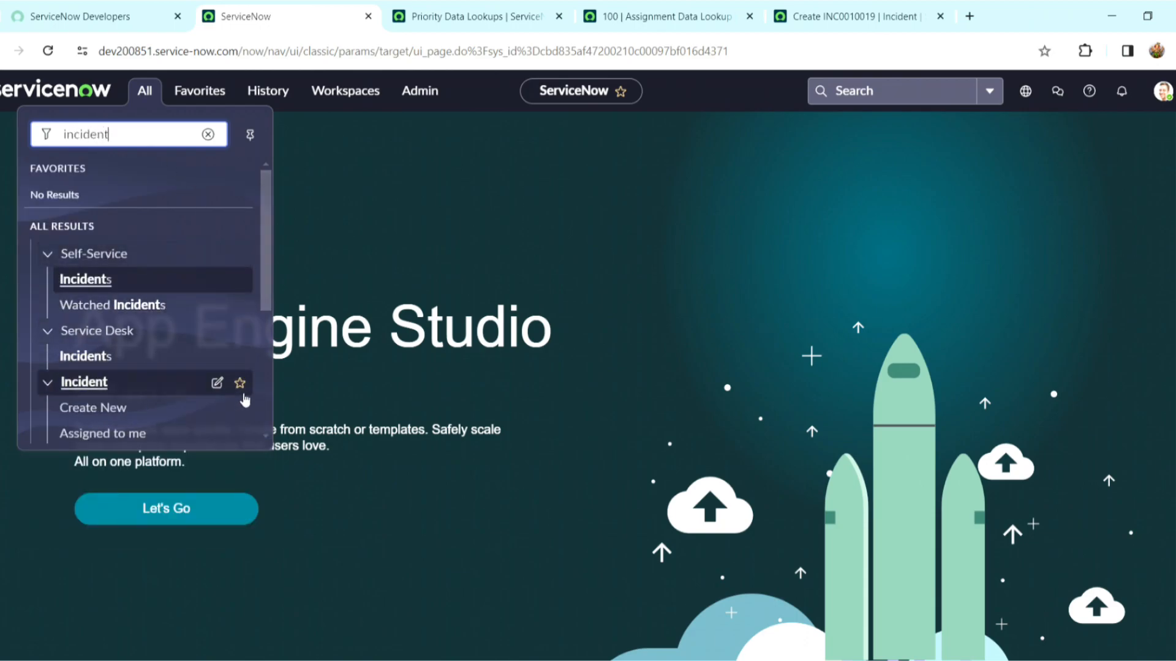
{"action": "left_click", "coordinate": [266, 436]}
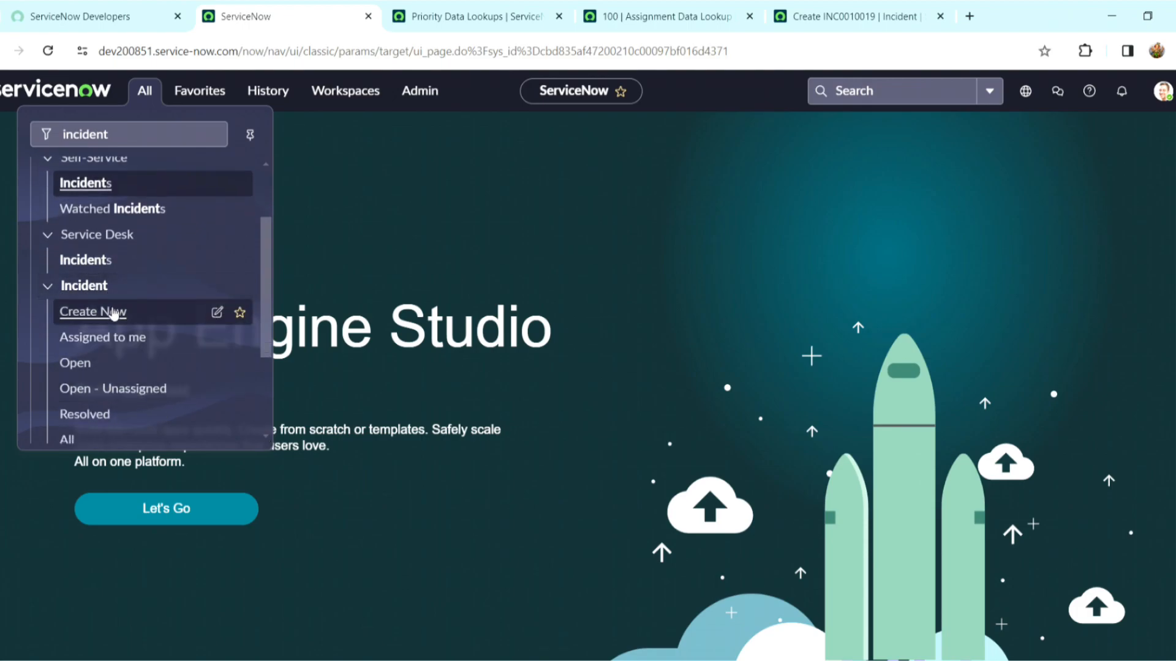
{"action": "left_click", "coordinate": [74, 370]}
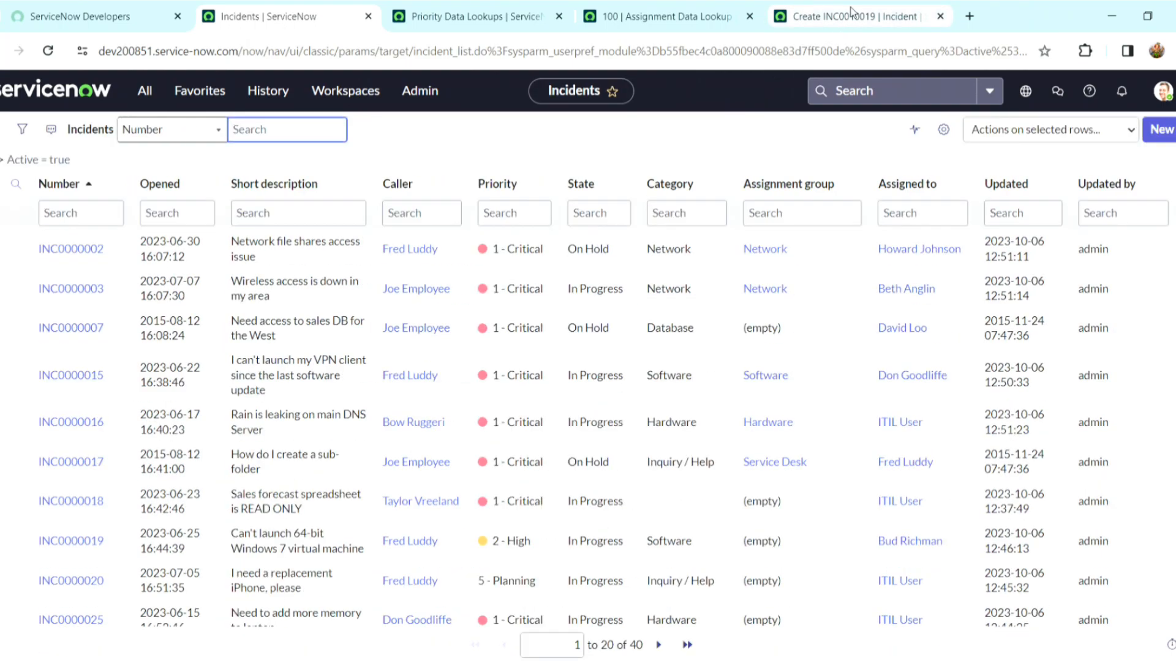
Step: Examine the impact, urgency and priority on the new incident form and compare them with the priority data lookups
{"action": "left_click", "coordinate": [845, 18]}
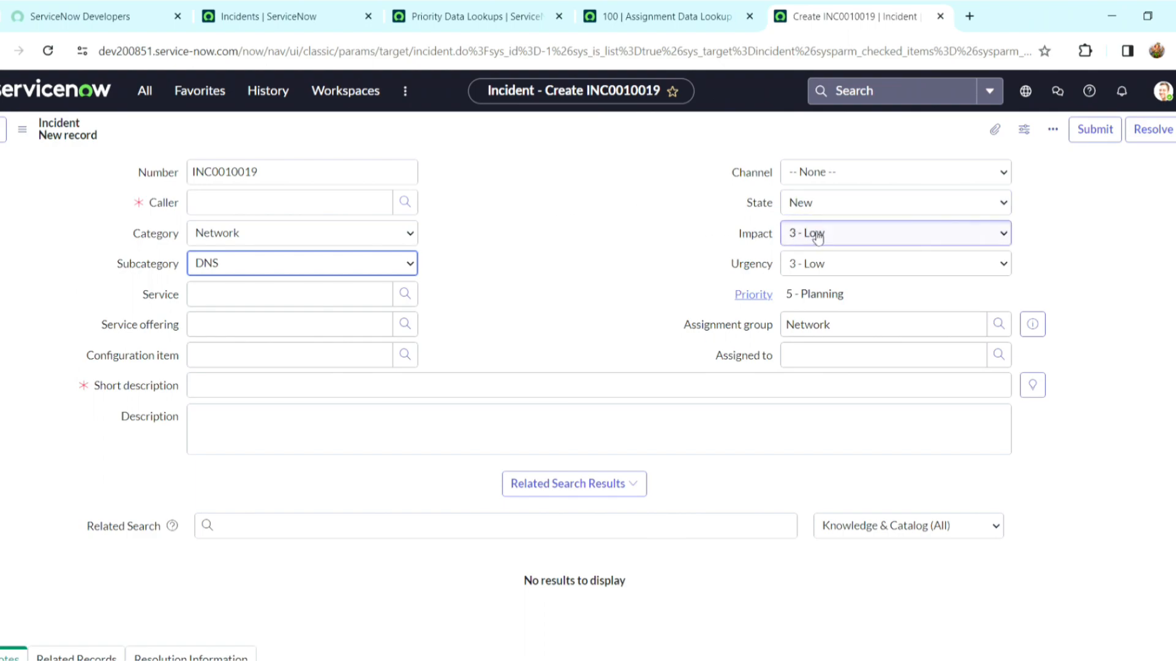
{"action": "mouse_move", "coordinate": [773, 272]}
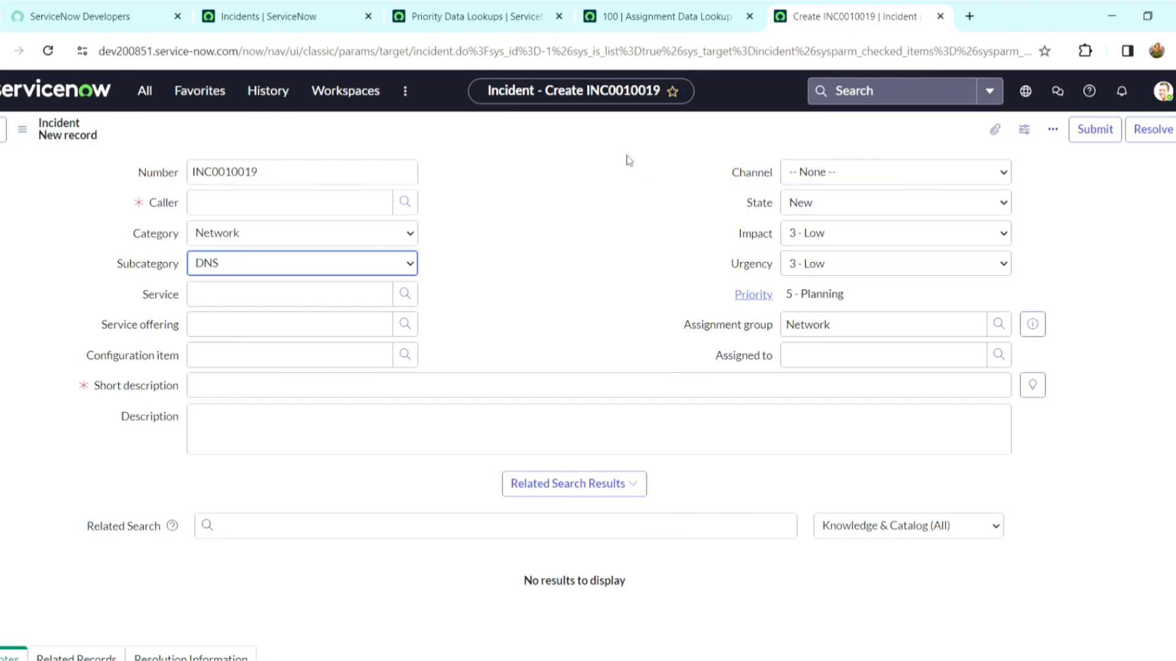
{"action": "left_click", "coordinate": [506, 7]}
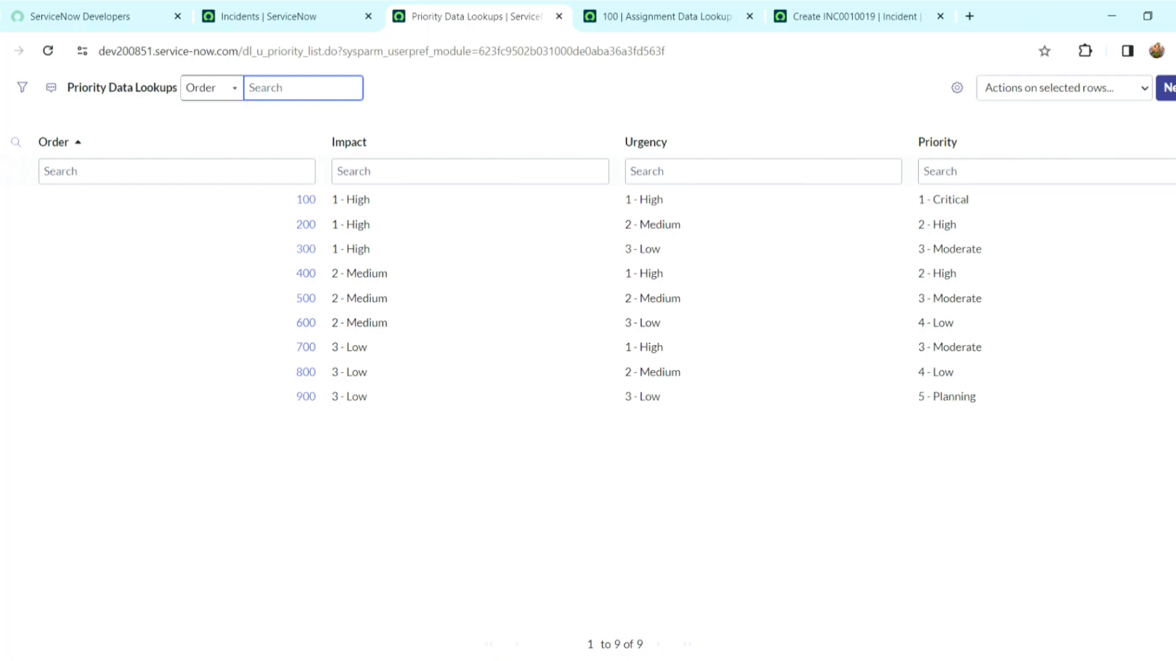
Step: Fill in a new priority data lookup with impact 1 - High, urgency 3 - Low and priority 3 - Moderate, and discard it
{"action": "left_click", "coordinate": [1169, 88]}
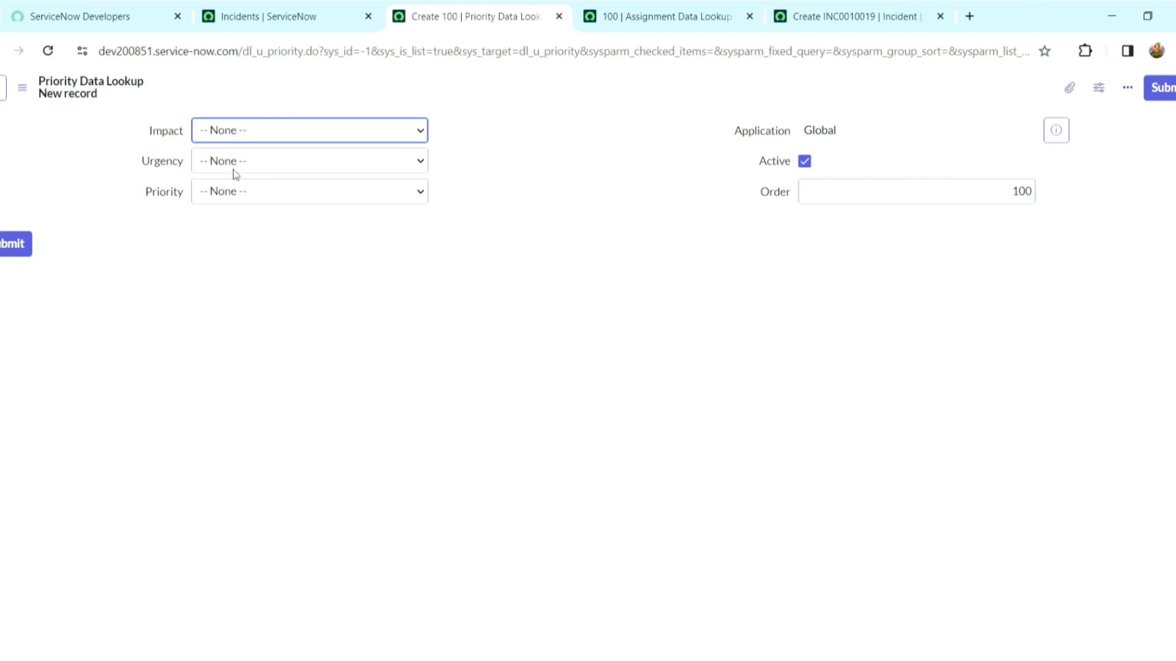
{"action": "key", "text": "Down"}
{"action": "key", "text": "Tab"}
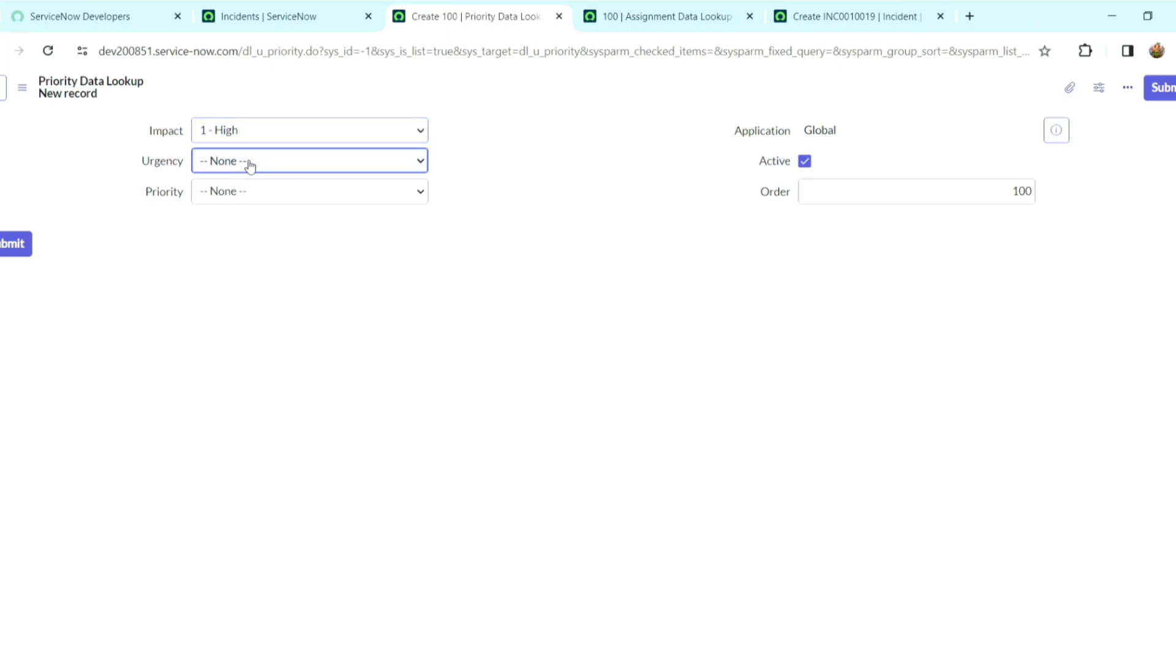
{"action": "key", "text": "3"}
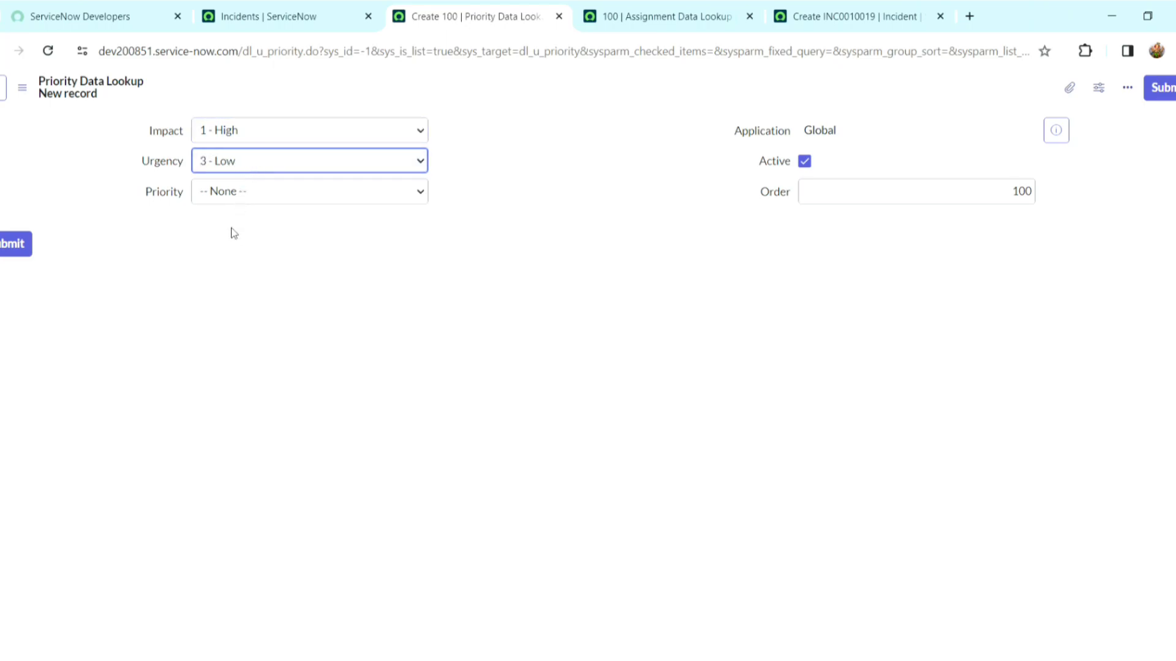
{"action": "key", "text": "Tab"}
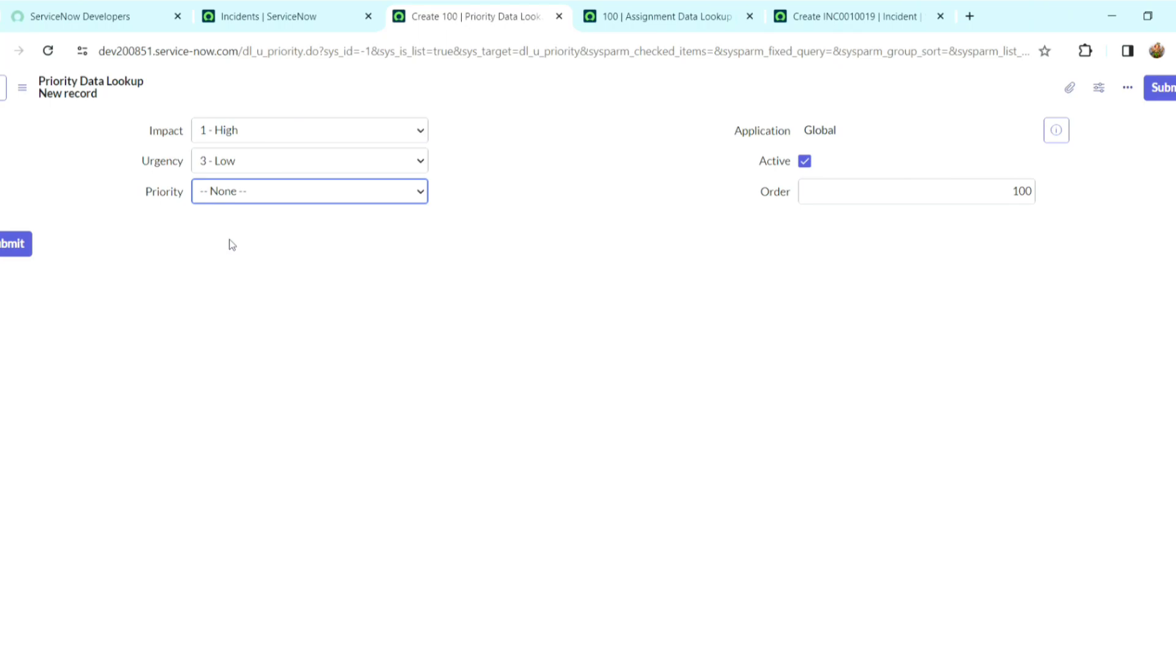
{"action": "key", "text": "3"}
{"action": "left_click", "coordinate": [2, 96]}
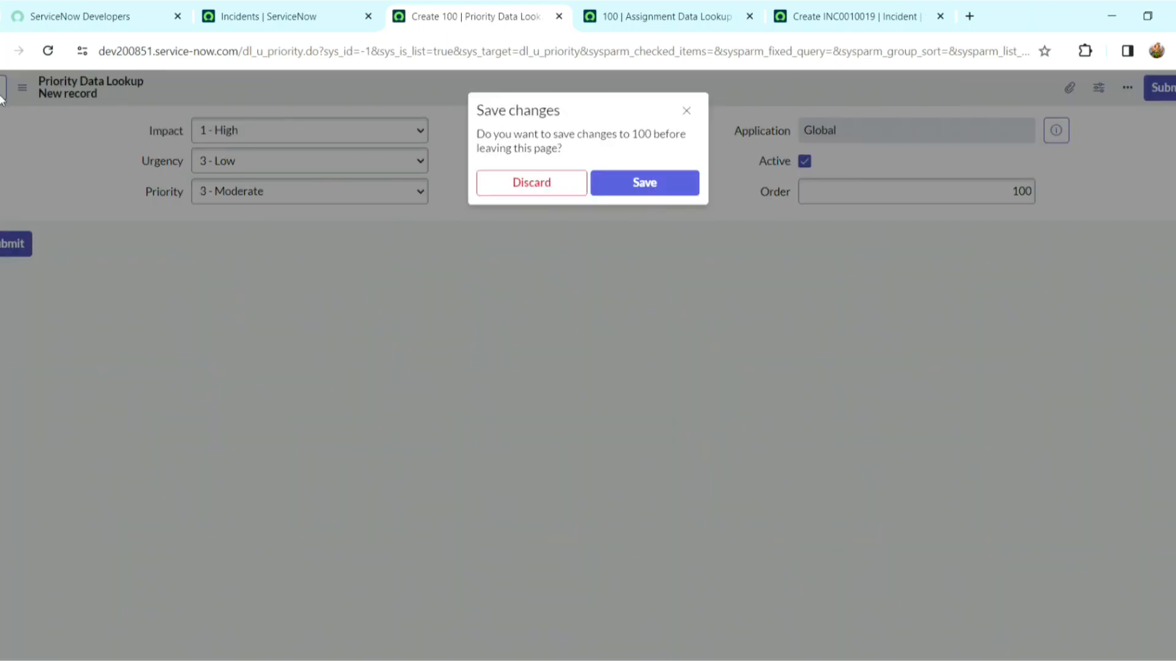
{"action": "left_click", "coordinate": [538, 184]}
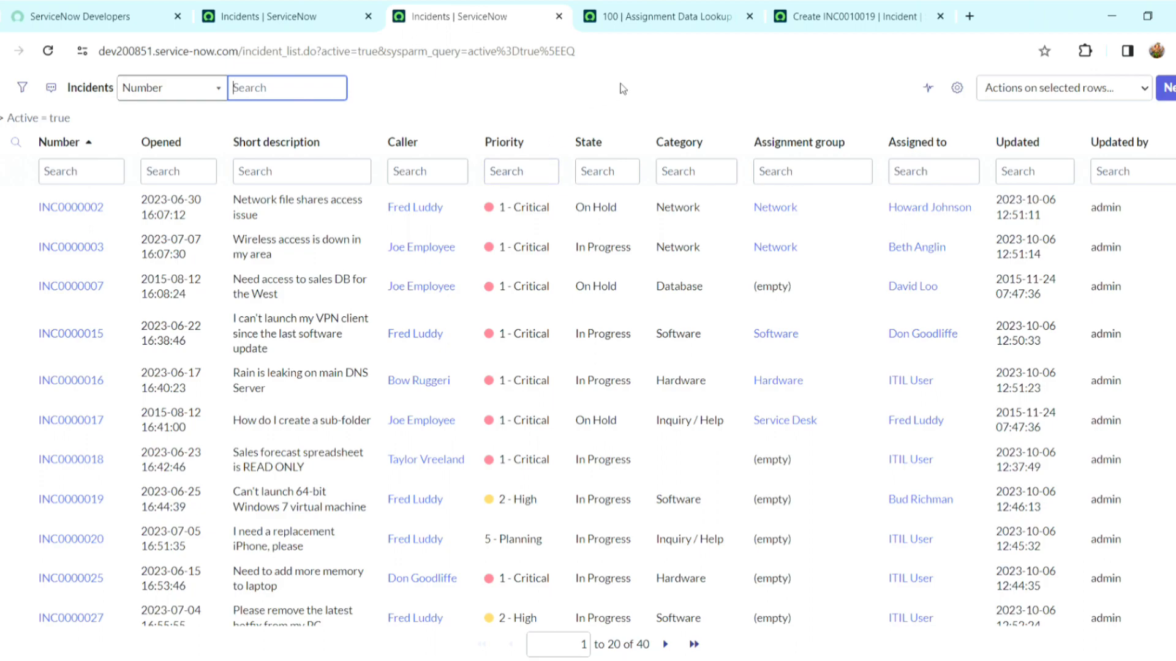
Step: Review the impact, urgency and priority fields on the new incident form again and return to the incidents list
{"action": "left_click", "coordinate": [855, 9]}
{"action": "mouse_move", "coordinate": [755, 243]}
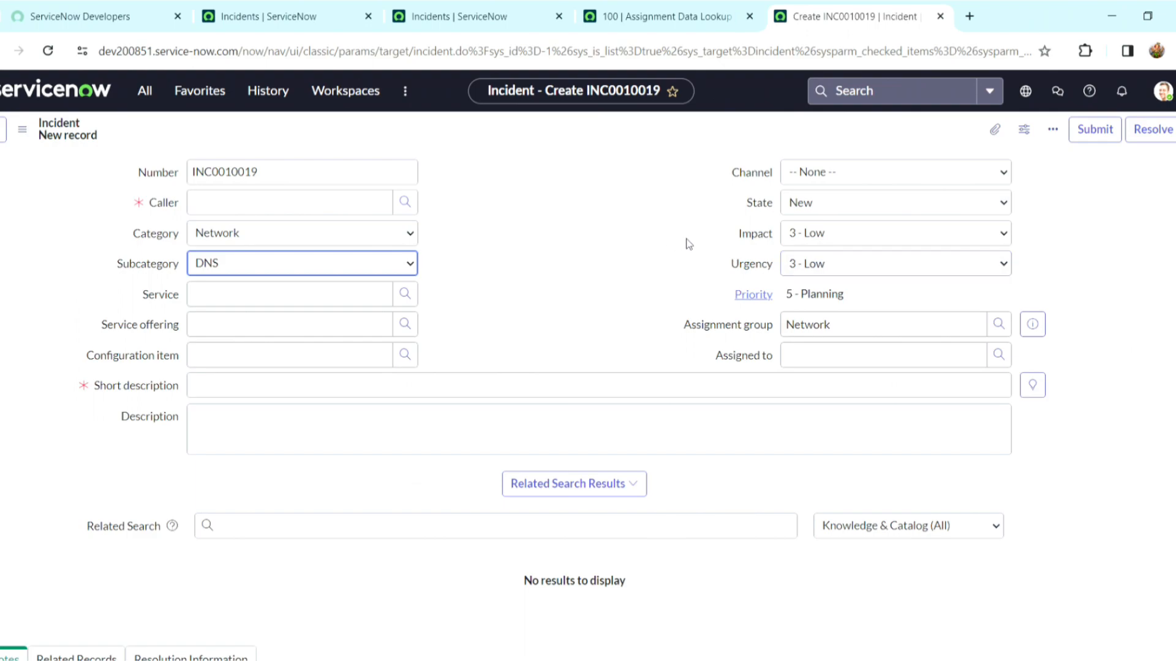
{"action": "mouse_move", "coordinate": [737, 271]}
{"action": "left_click", "coordinate": [310, 5]}
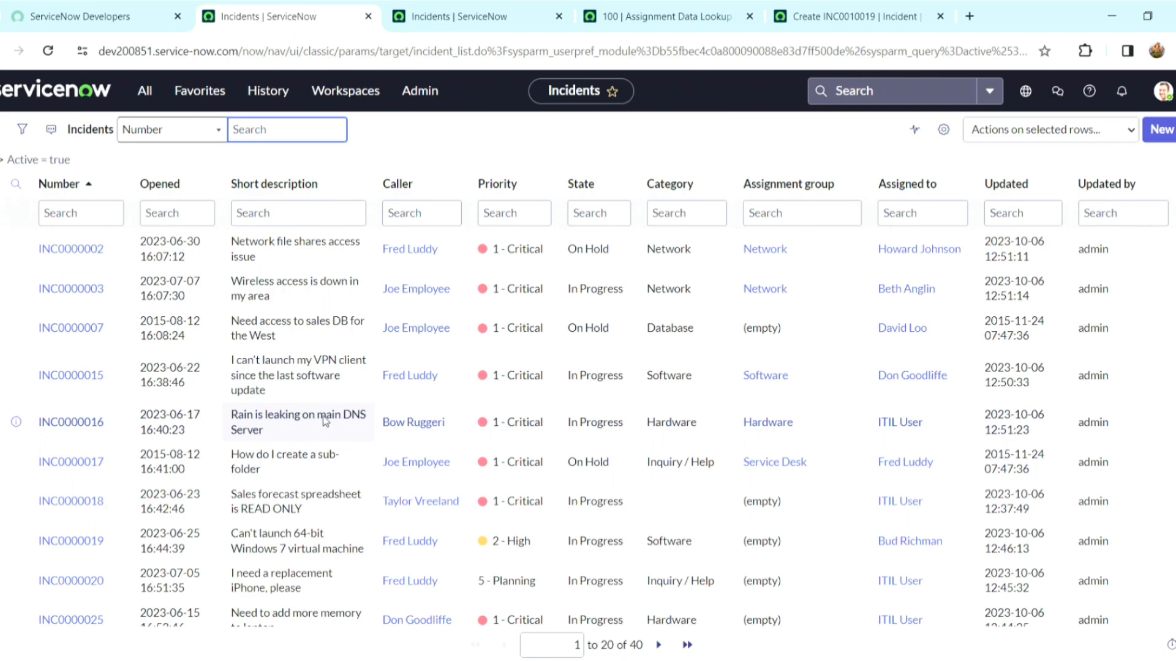
{"action": "left_click", "coordinate": [868, 6]}
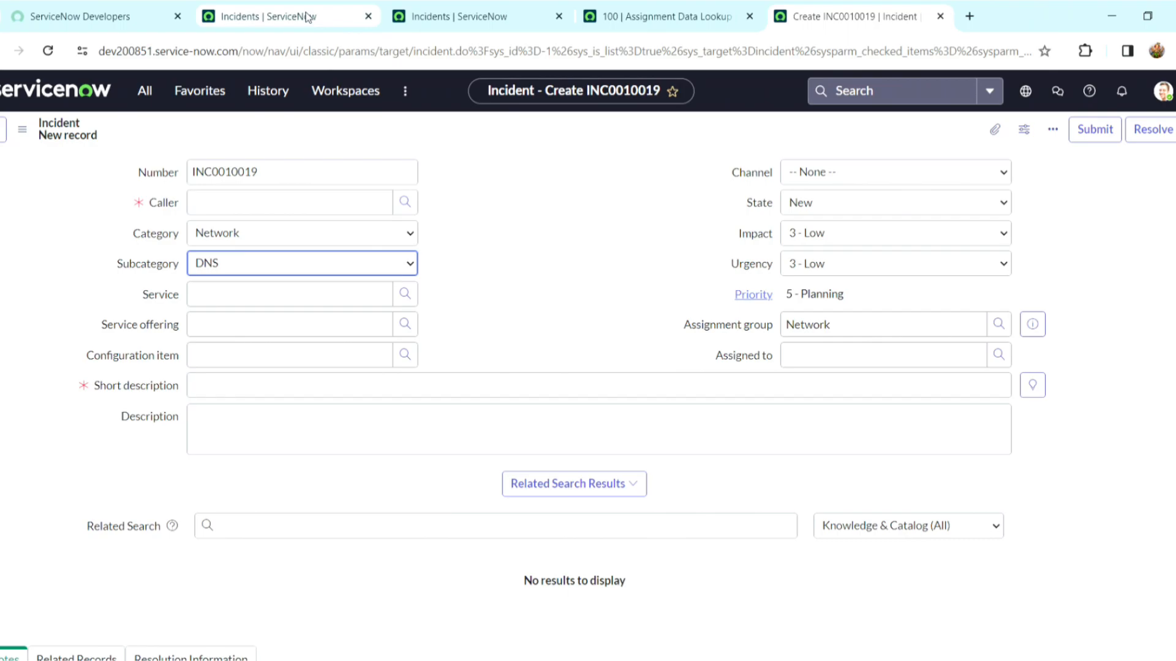
{"action": "left_click", "coordinate": [354, 25]}
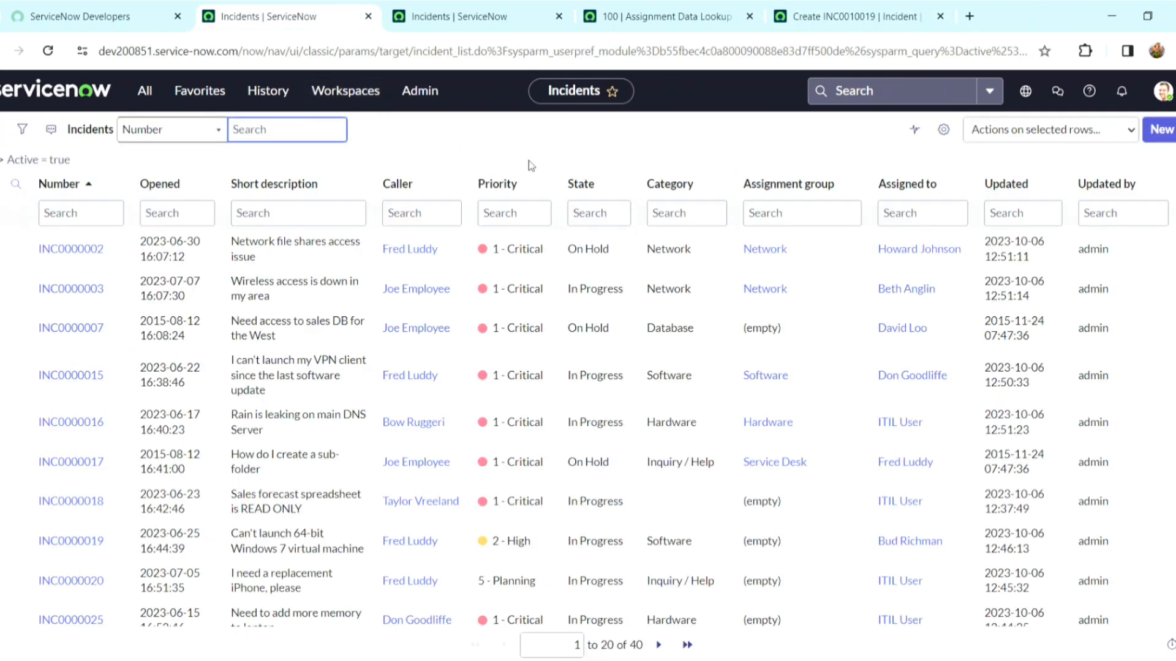